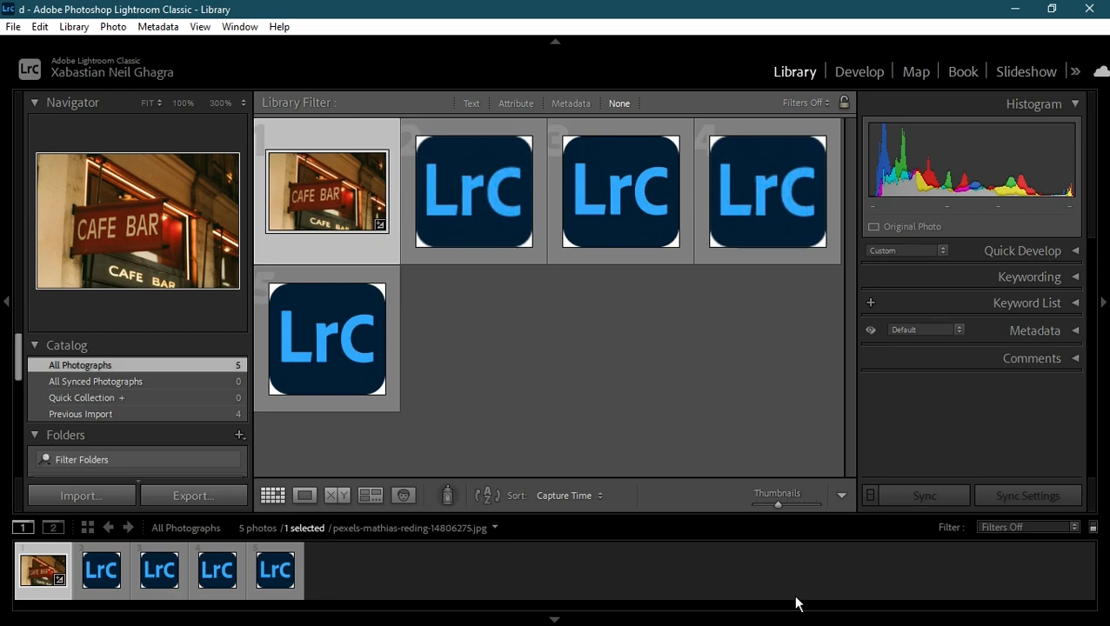
Open the Cafe Bar sign photo in Loupe view and expand the Library module's Quick Develop settings
{"action": "double_click", "coordinate": [310, 184]}
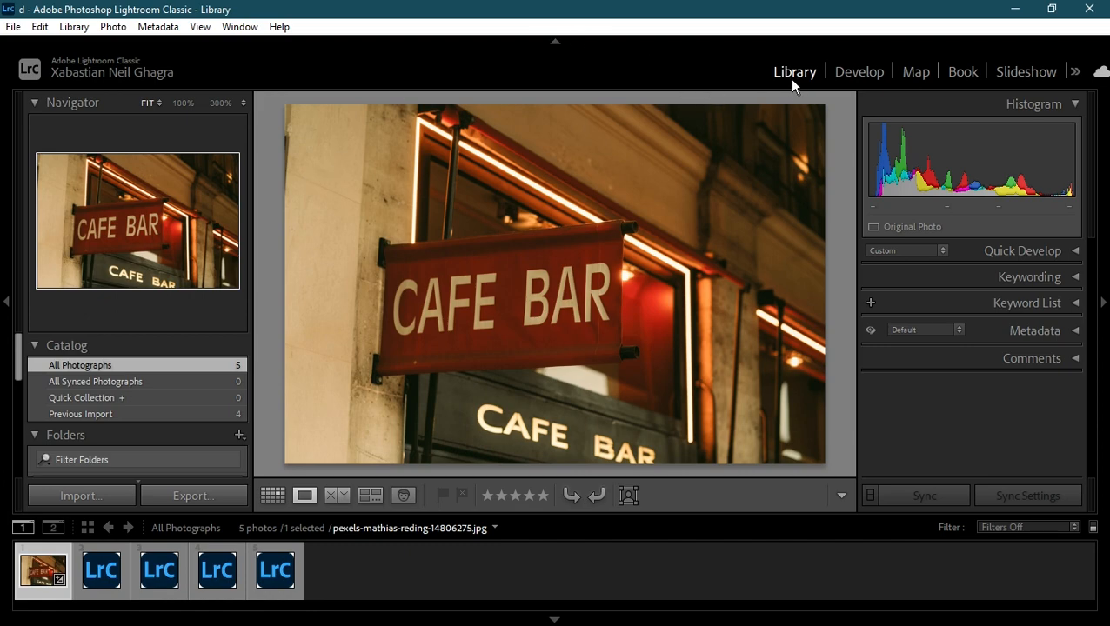
{"action": "left_click", "coordinate": [844, 77]}
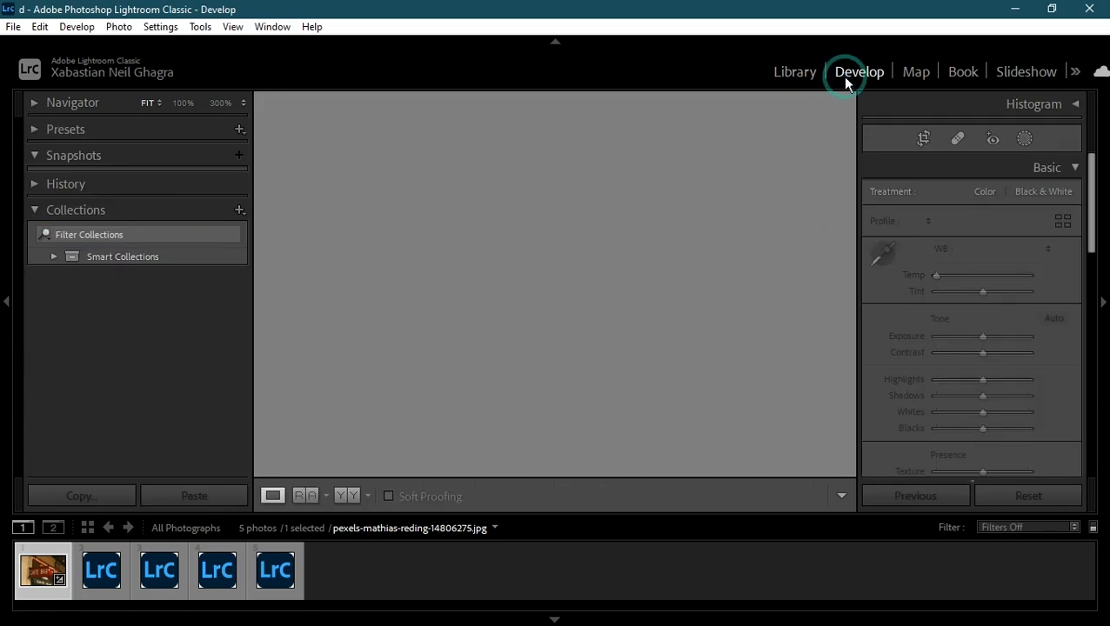
{"action": "left_click", "coordinate": [805, 75]}
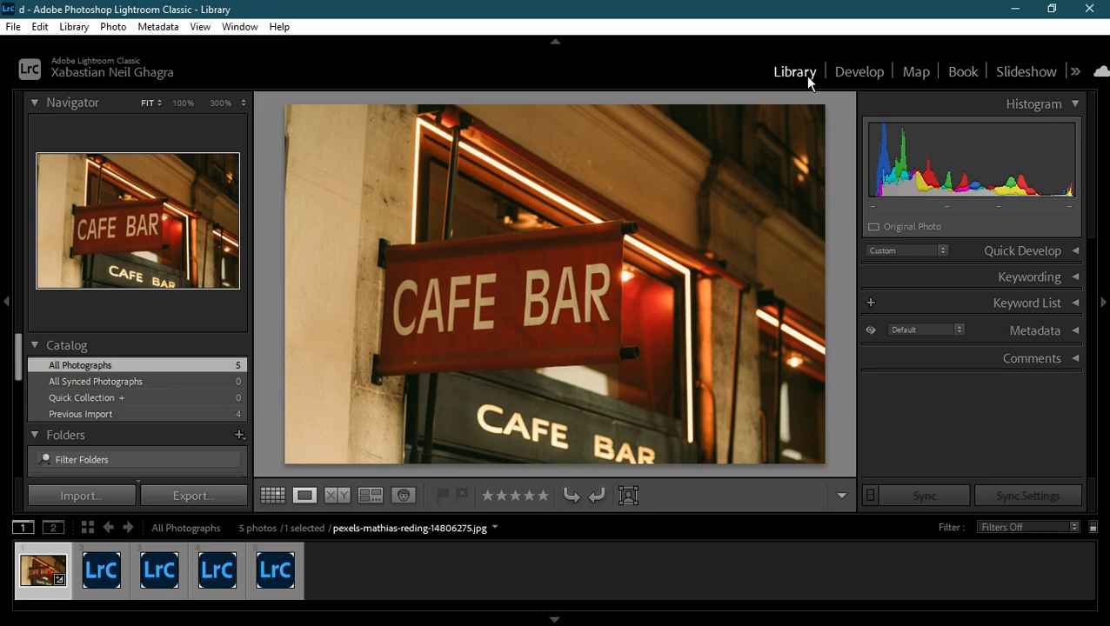
{"action": "left_click", "coordinate": [1074, 250]}
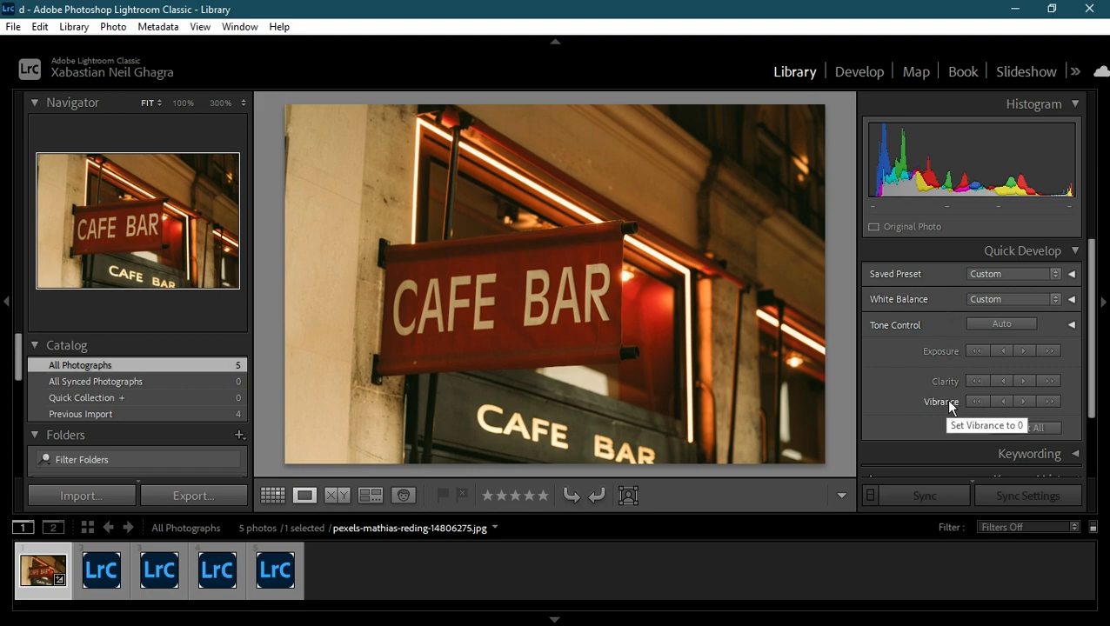
{"action": "scroll", "coordinate": [948, 404], "scroll_direction": "down", "scroll_amount": 1}
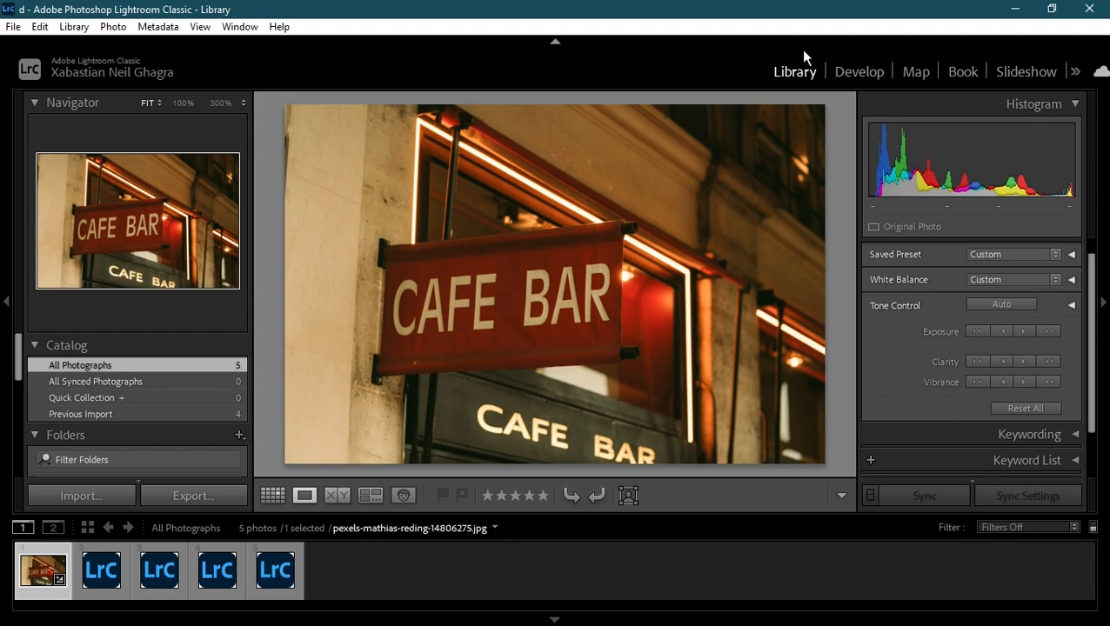
Reveal the crop ratio and treatment options and review the saved presets and the additional tone controls in Quick Develop
{"action": "left_click", "coordinate": [1072, 255]}
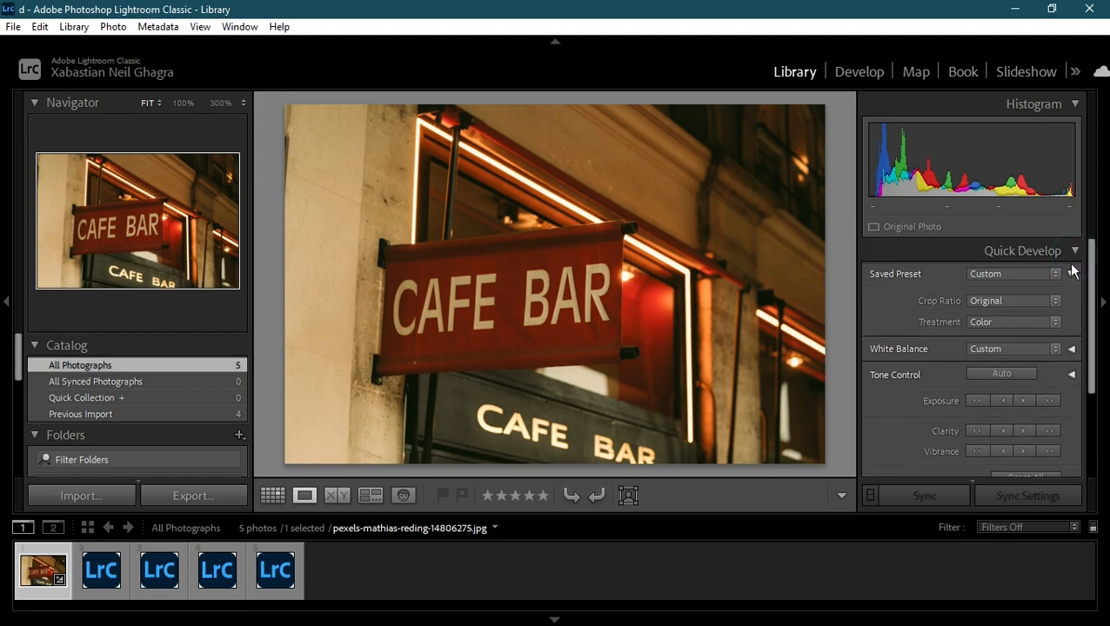
{"action": "left_click", "coordinate": [1074, 253]}
{"action": "left_click", "coordinate": [1075, 254]}
{"action": "left_click", "coordinate": [1049, 274]}
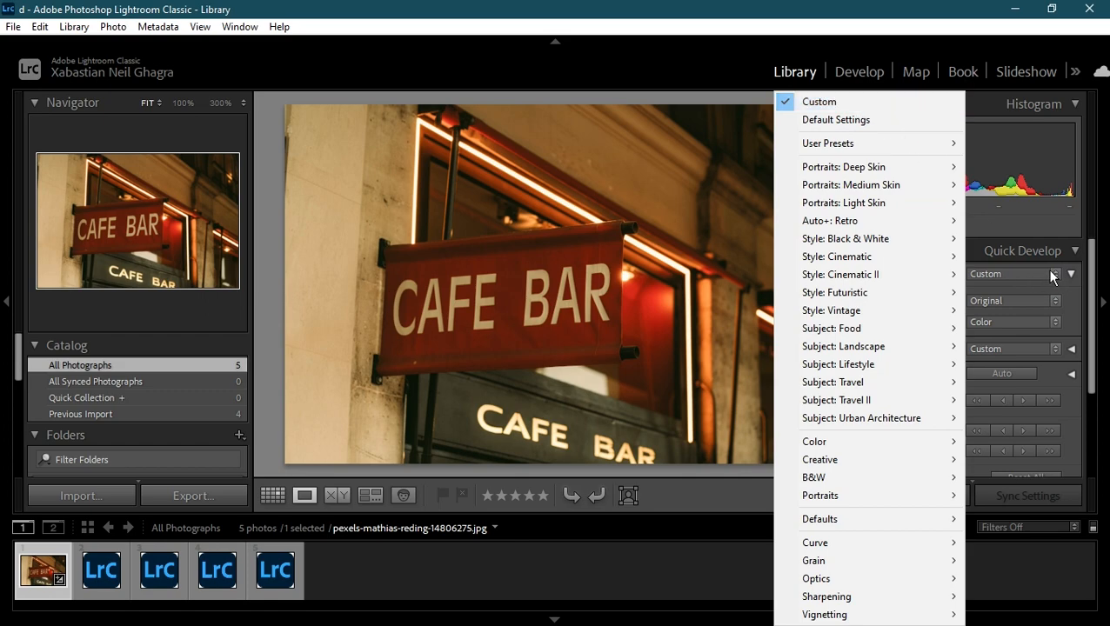
{"action": "left_click", "coordinate": [1071, 375]}
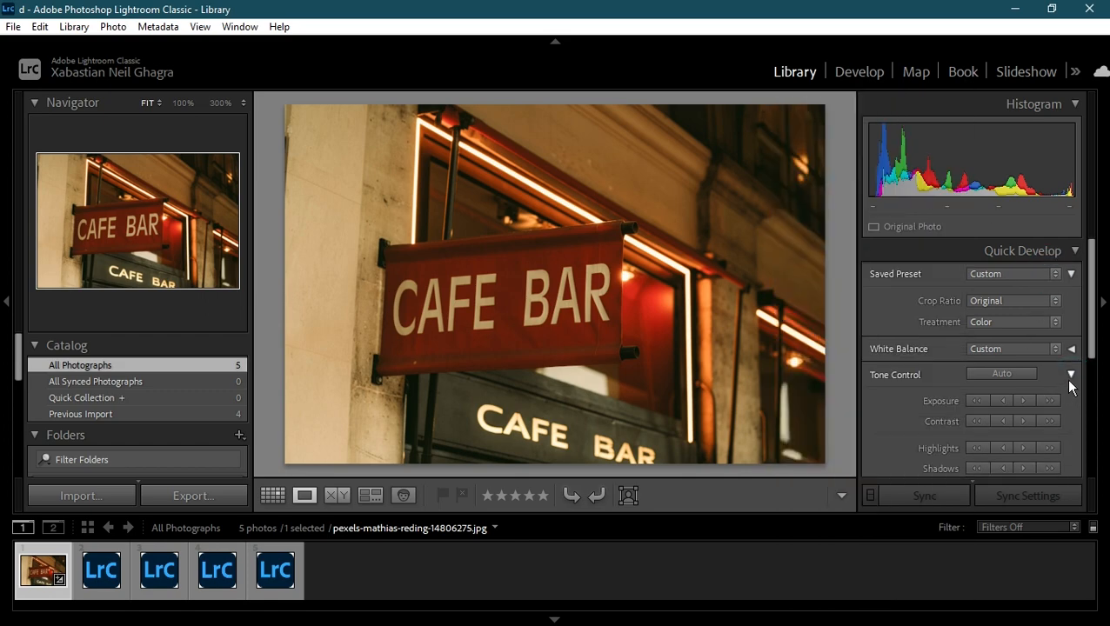
{"action": "left_click", "coordinate": [1072, 375]}
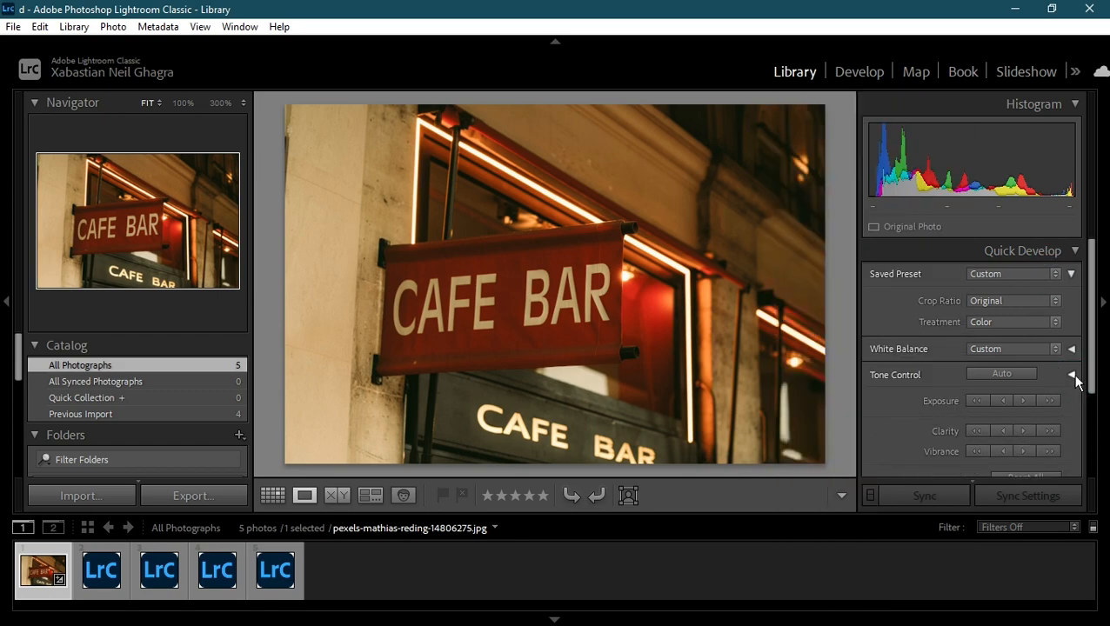
{"action": "scroll", "coordinate": [926, 396], "scroll_direction": "down", "scroll_amount": 1}
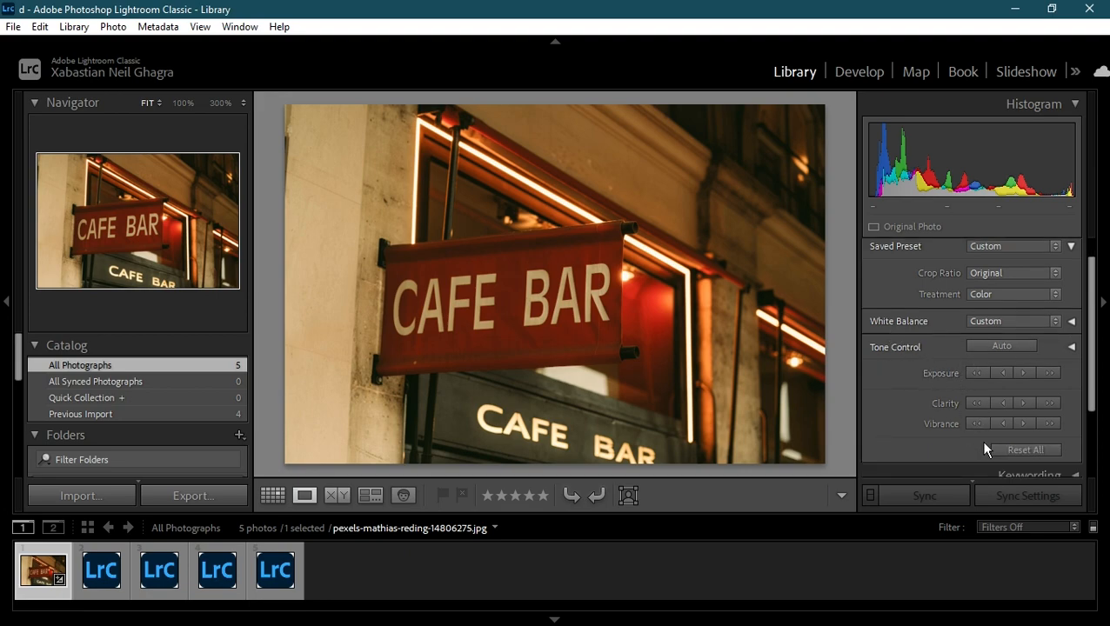
Reset the Cafe Bar photo's vibrance to 0 and lower it in large increments
{"action": "left_click", "coordinate": [936, 423]}
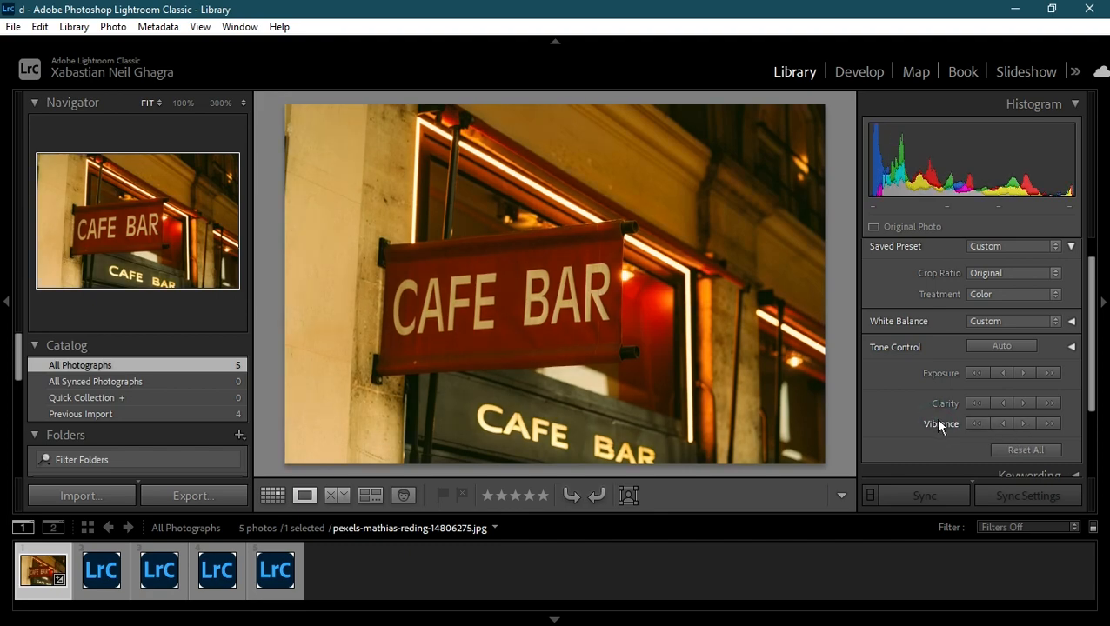
{"action": "left_click", "coordinate": [935, 417]}
{"action": "left_click", "coordinate": [977, 424]}
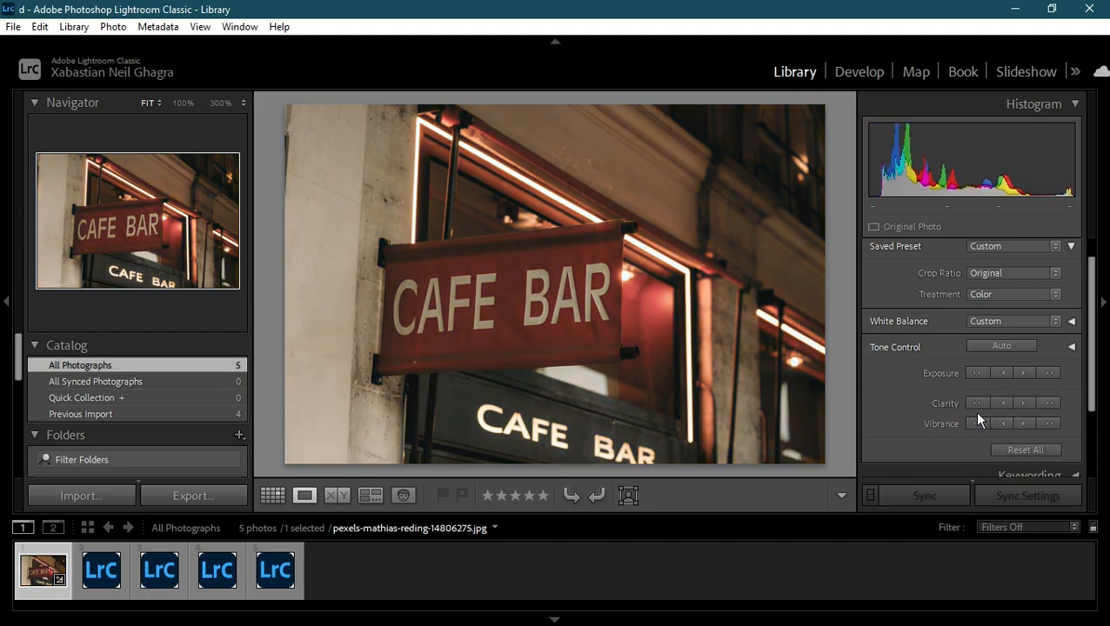
{"action": "left_click", "coordinate": [960, 424]}
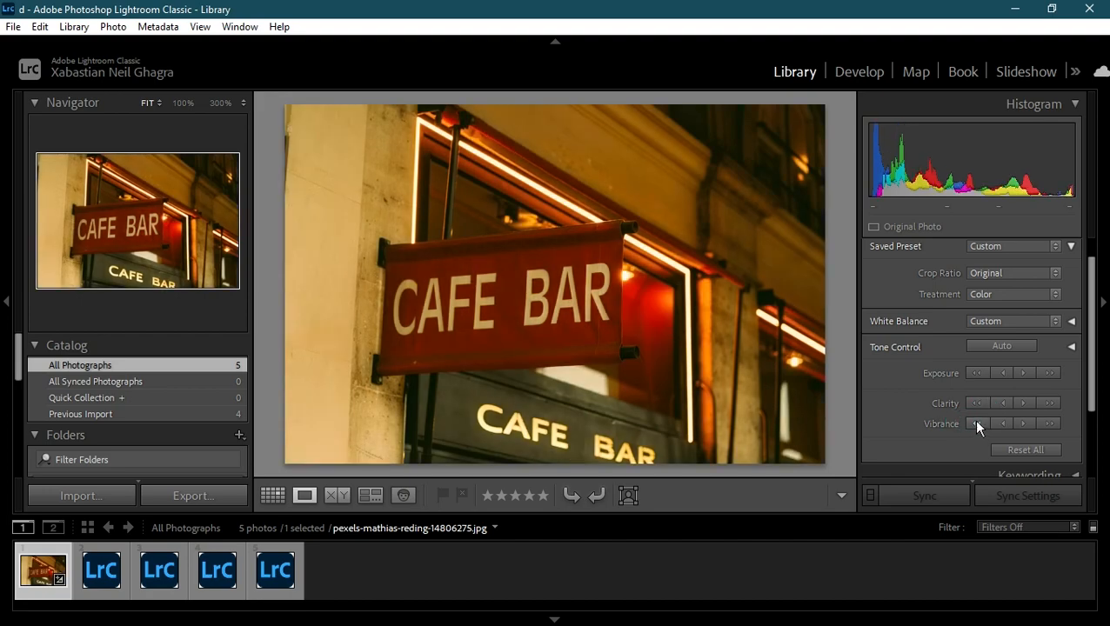
{"action": "left_click", "coordinate": [976, 424]}
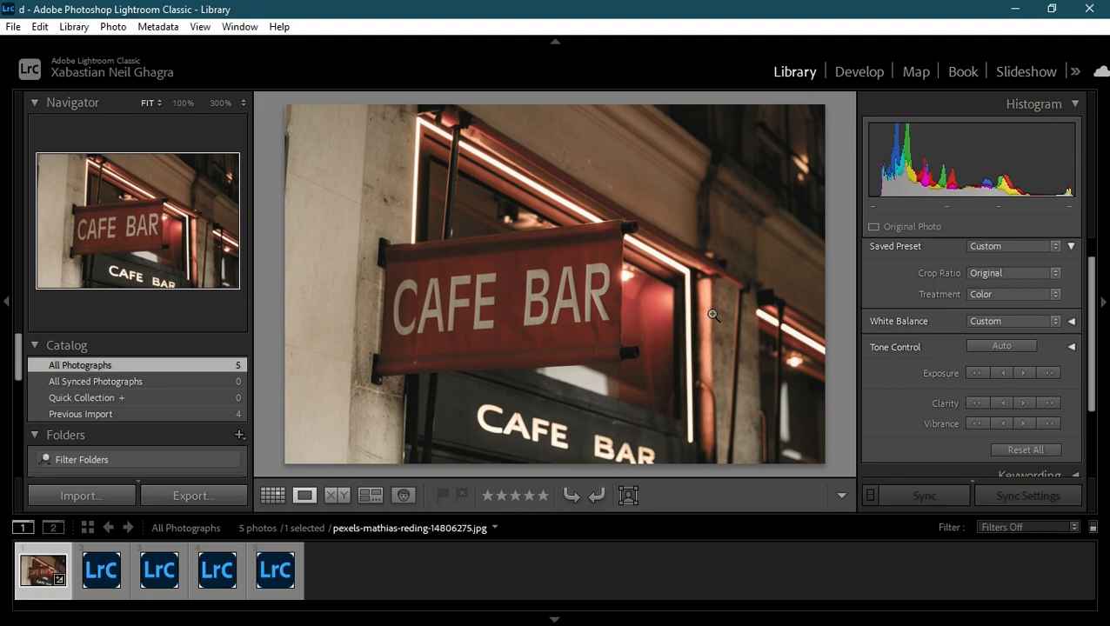
Inspect the sign at 100% and raise the photo's vibrance repeatedly in large increments
{"action": "left_click", "coordinate": [725, 166]}
{"action": "left_click", "coordinate": [725, 166]}
{"action": "left_click", "coordinate": [557, 281]}
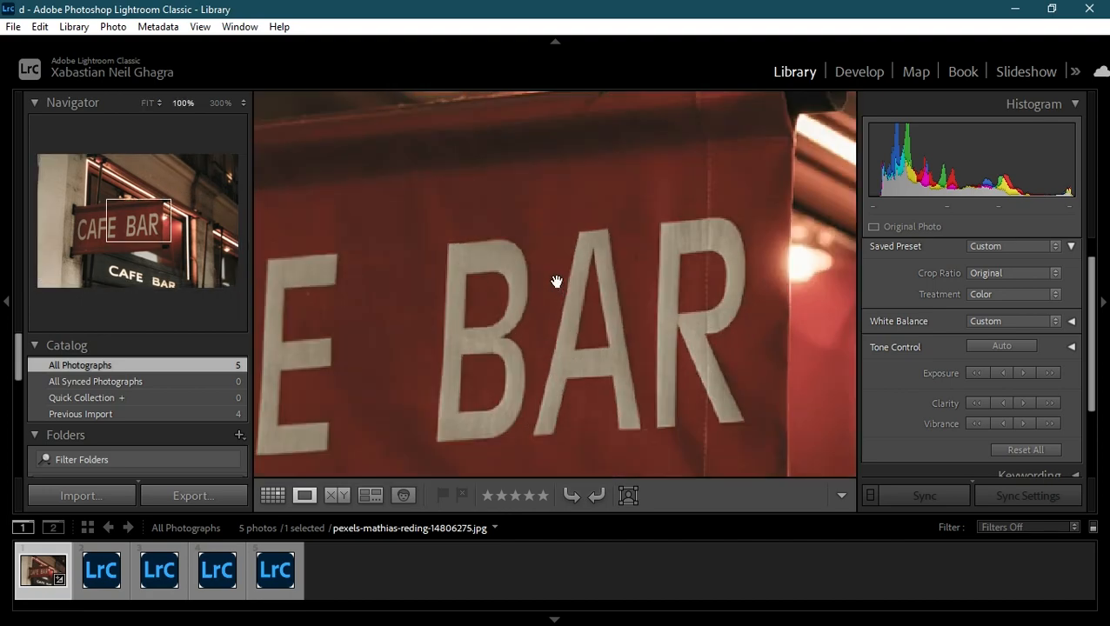
{"action": "left_click", "coordinate": [569, 278]}
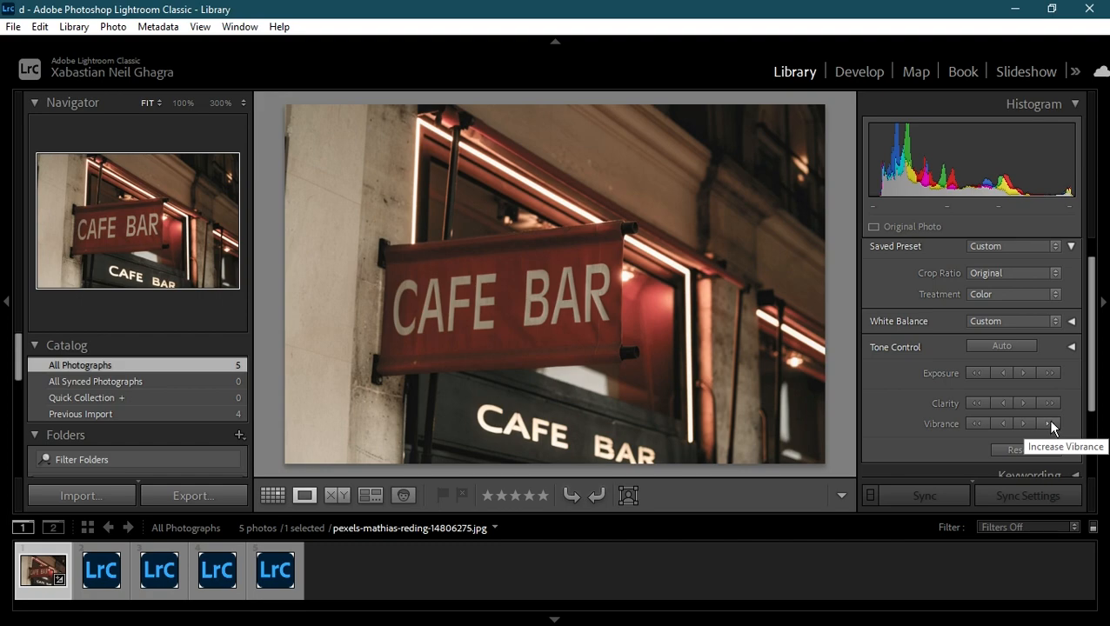
{"action": "left_click", "coordinate": [1050, 424]}
{"action": "left_click", "coordinate": [1051, 424]}
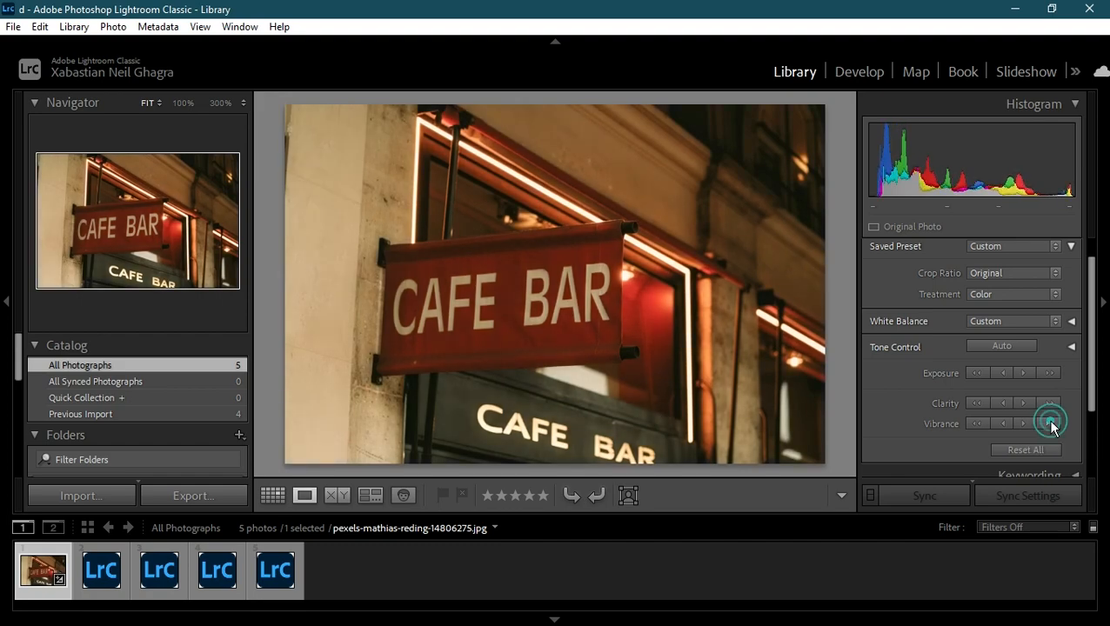
{"action": "left_click", "coordinate": [1051, 423]}
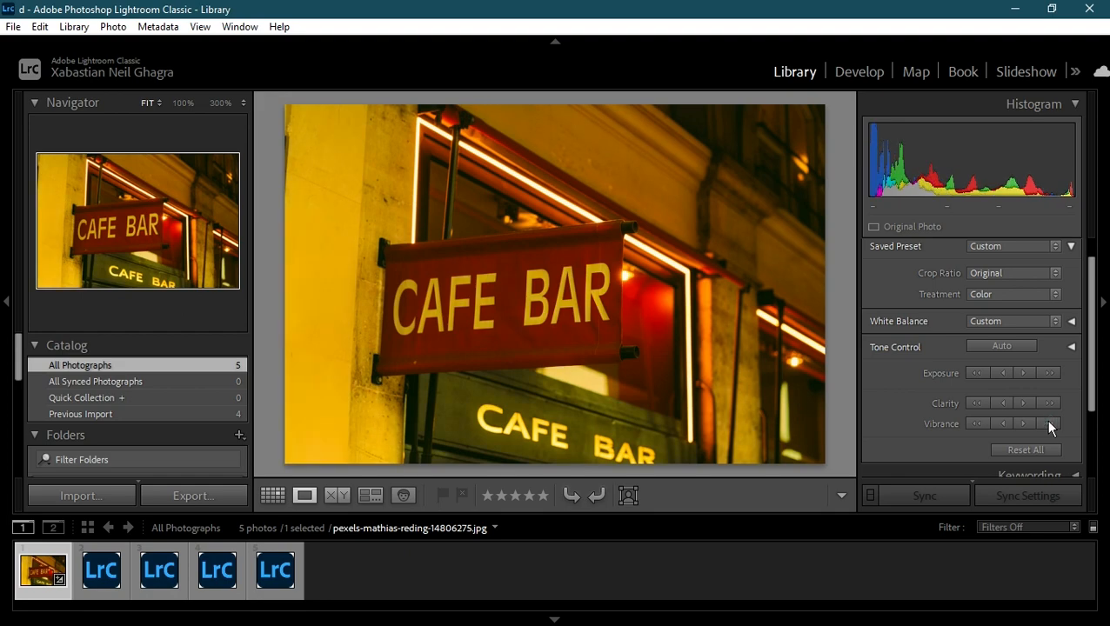
{"action": "left_click", "coordinate": [1051, 424]}
Reset all Quick Develop adjustments on the Cafe Bar photo and raise its vibrance in large increments
{"action": "left_click", "coordinate": [1030, 454]}
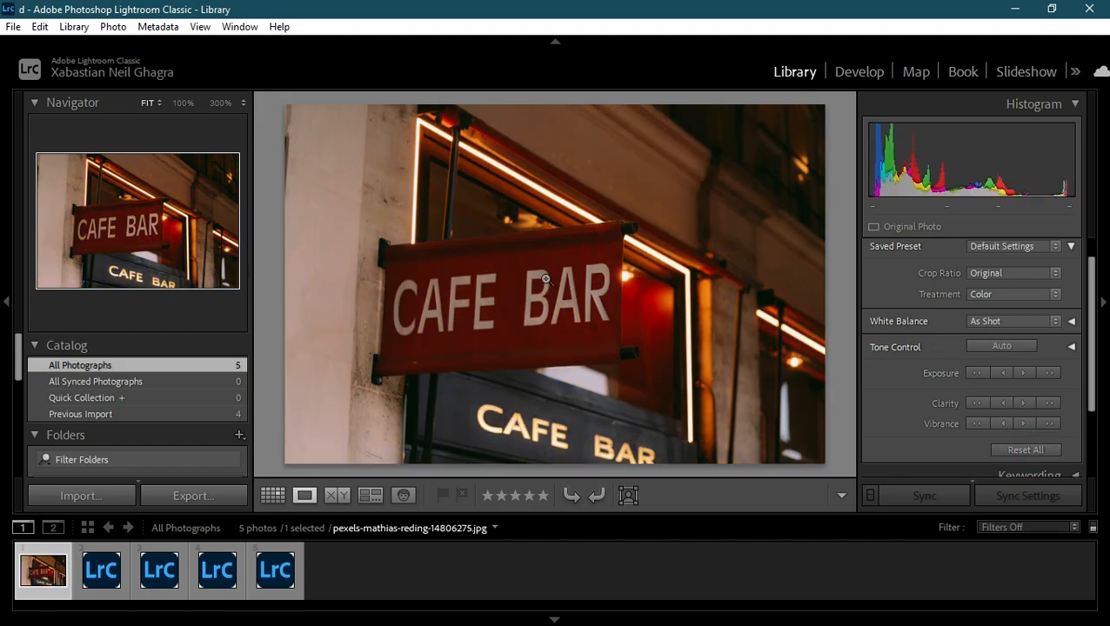
{"action": "left_click", "coordinate": [1048, 424]}
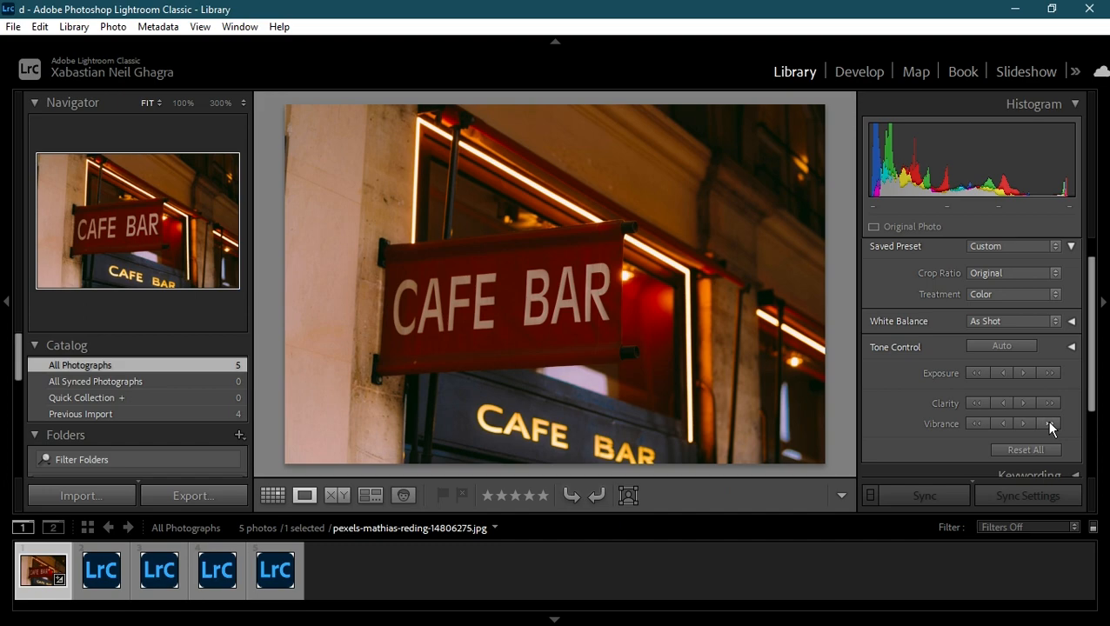
{"action": "left_click", "coordinate": [1048, 423]}
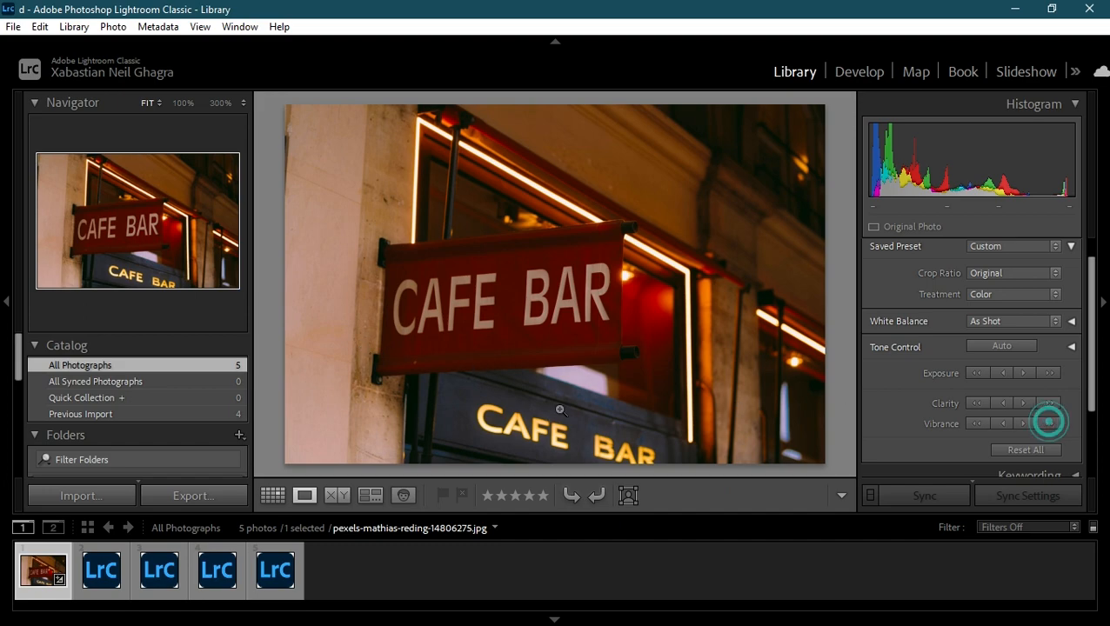
{"action": "left_click", "coordinate": [487, 310]}
{"action": "left_click", "coordinate": [488, 311]}
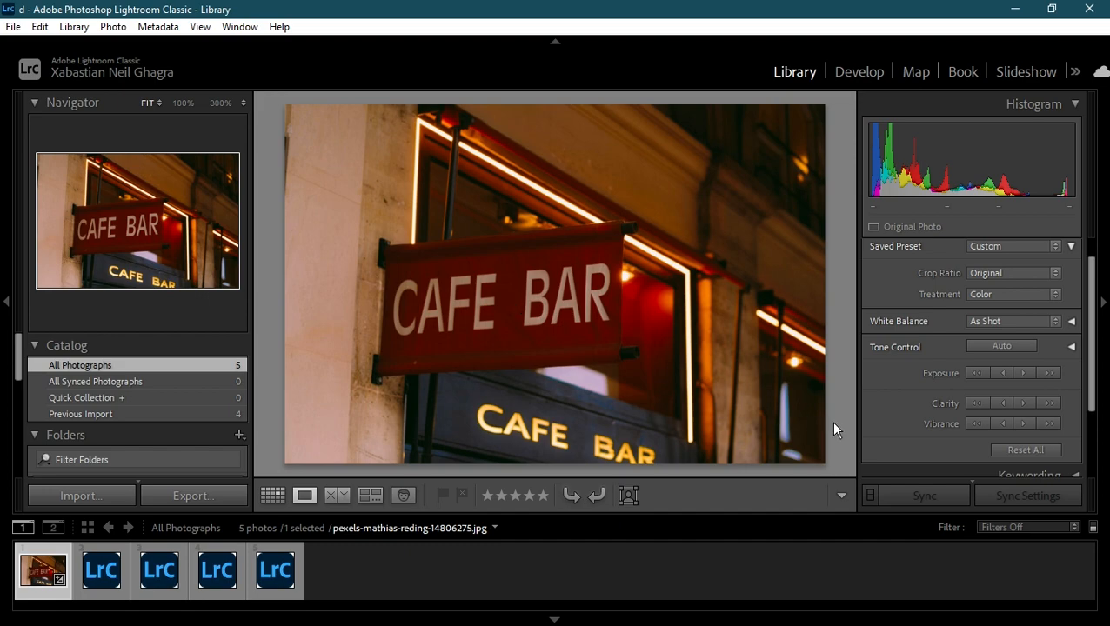
Lower the Cafe Bar photo's vibrance in large increments and compare the histogram
{"action": "left_click", "coordinate": [975, 424]}
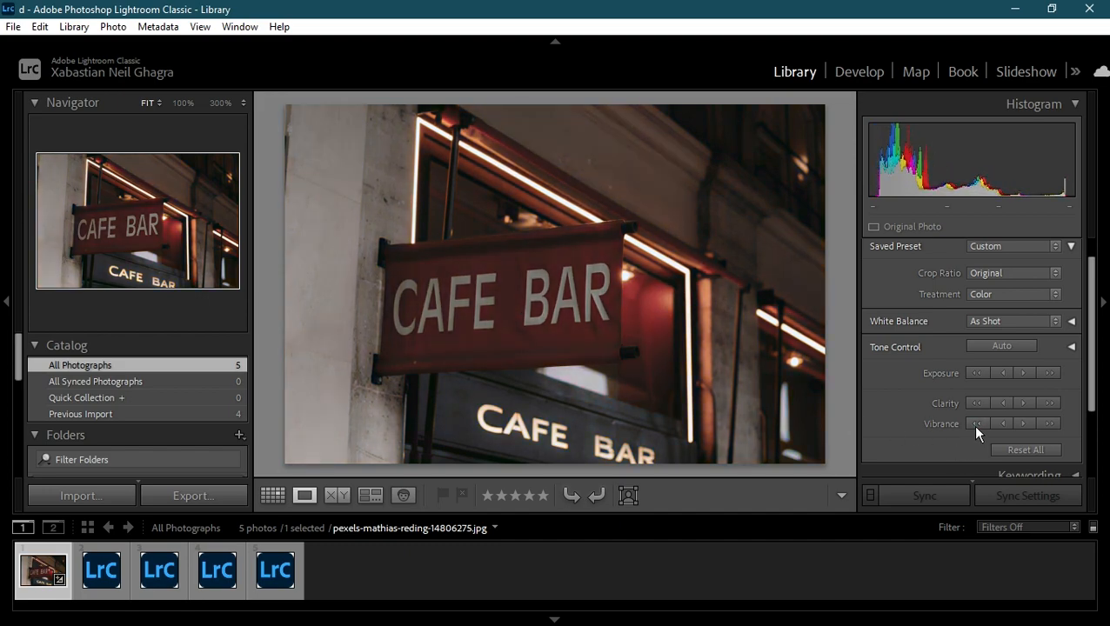
{"action": "left_click", "coordinate": [975, 424]}
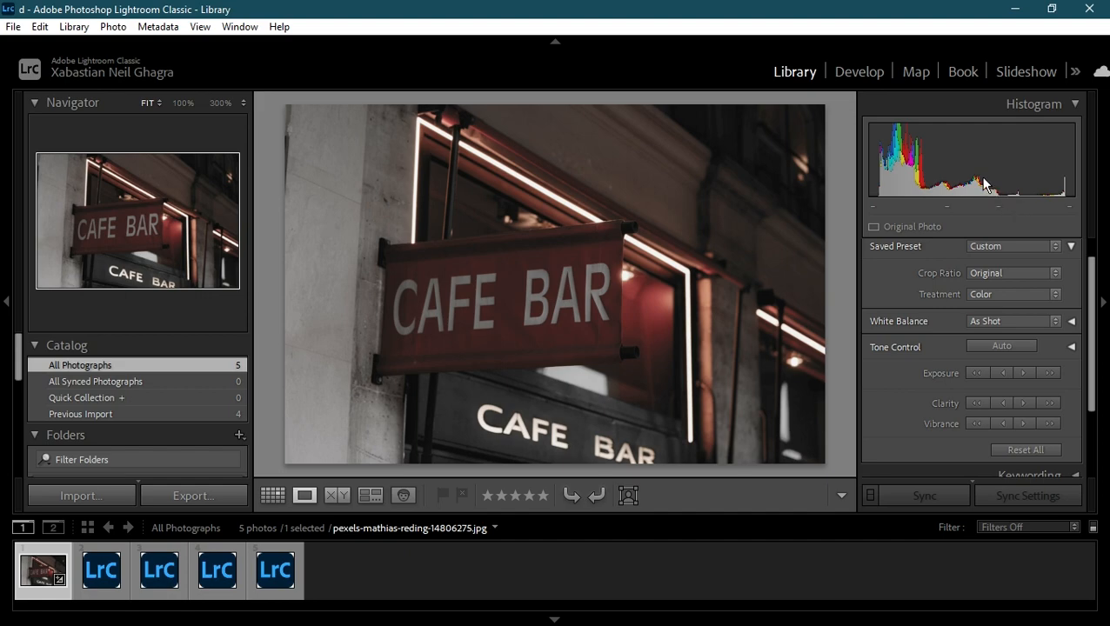
{"action": "left_click", "coordinate": [977, 423]}
Raise the photo's vibrance again in large increments and examine how the histogram's colors spread
{"action": "left_click", "coordinate": [1053, 423]}
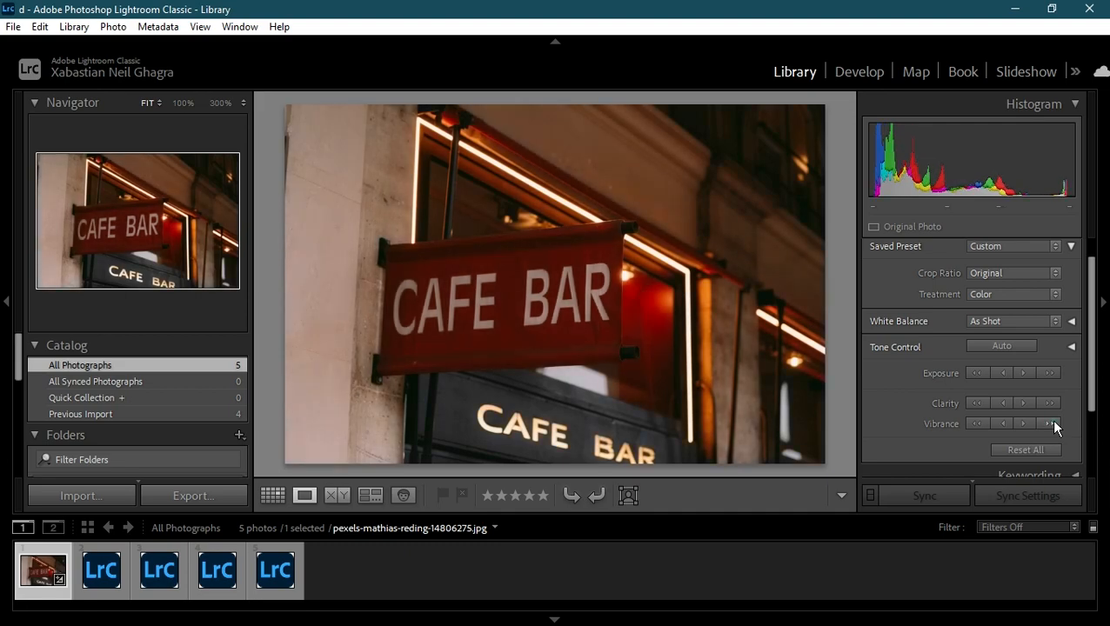
{"action": "left_click", "coordinate": [1052, 423]}
{"action": "left_click", "coordinate": [1051, 424]}
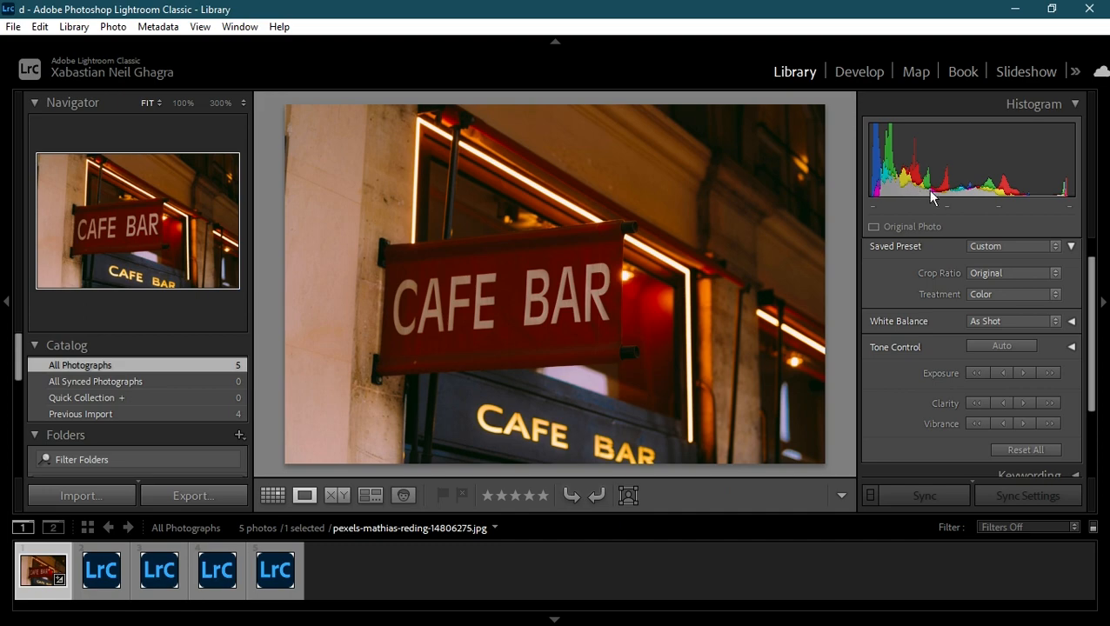
{"action": "left_click", "coordinate": [871, 192]}
Lower the photo's vibrance repeatedly in large increments to strongly mute its colors
{"action": "left_click", "coordinate": [977, 423]}
{"action": "left_click", "coordinate": [978, 424]}
{"action": "left_click", "coordinate": [978, 423]}
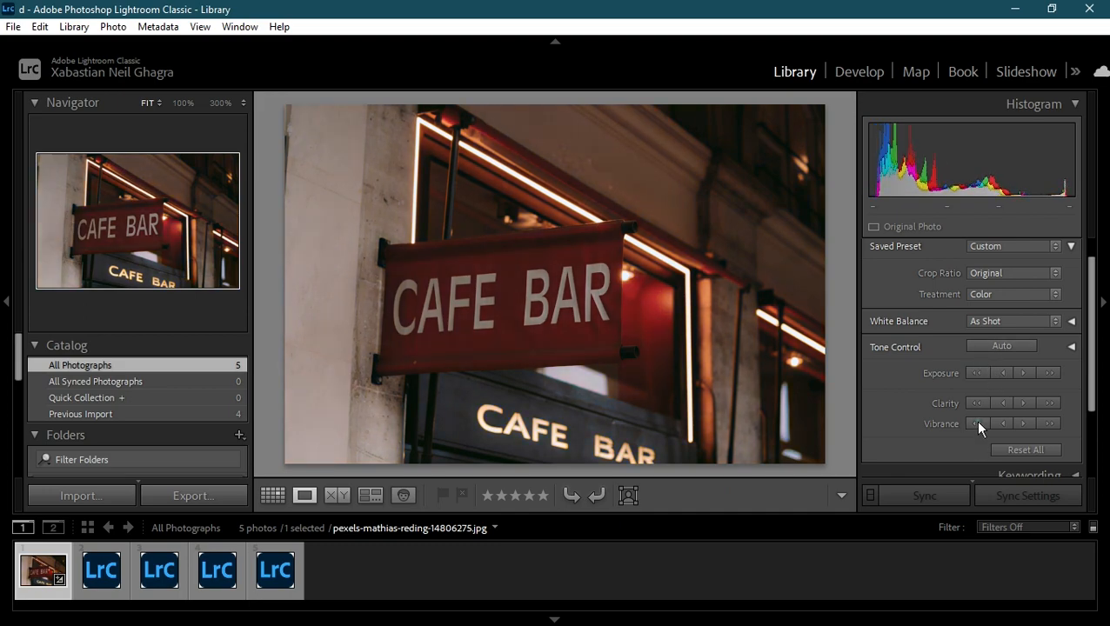
{"action": "left_click", "coordinate": [979, 423]}
{"action": "left_click", "coordinate": [978, 424]}
{"action": "left_click", "coordinate": [978, 424]}
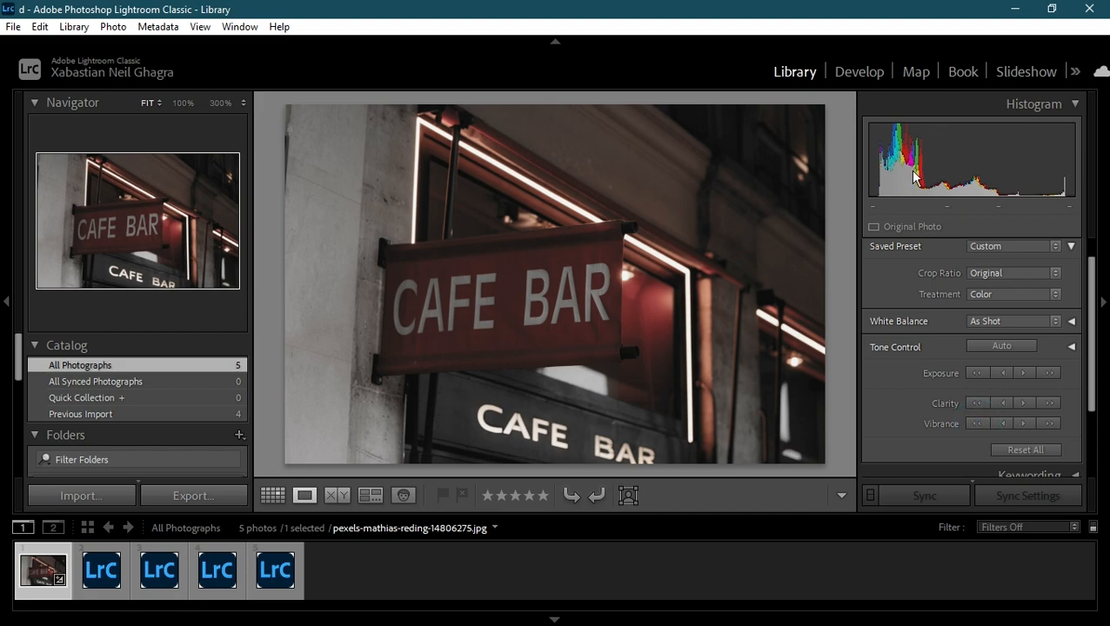
{"action": "left_click", "coordinate": [976, 424]}
Raise the Cafe Bar photo's vibrance in small increments to −25
{"action": "left_click", "coordinate": [1023, 423]}
{"action": "left_click", "coordinate": [1024, 423]}
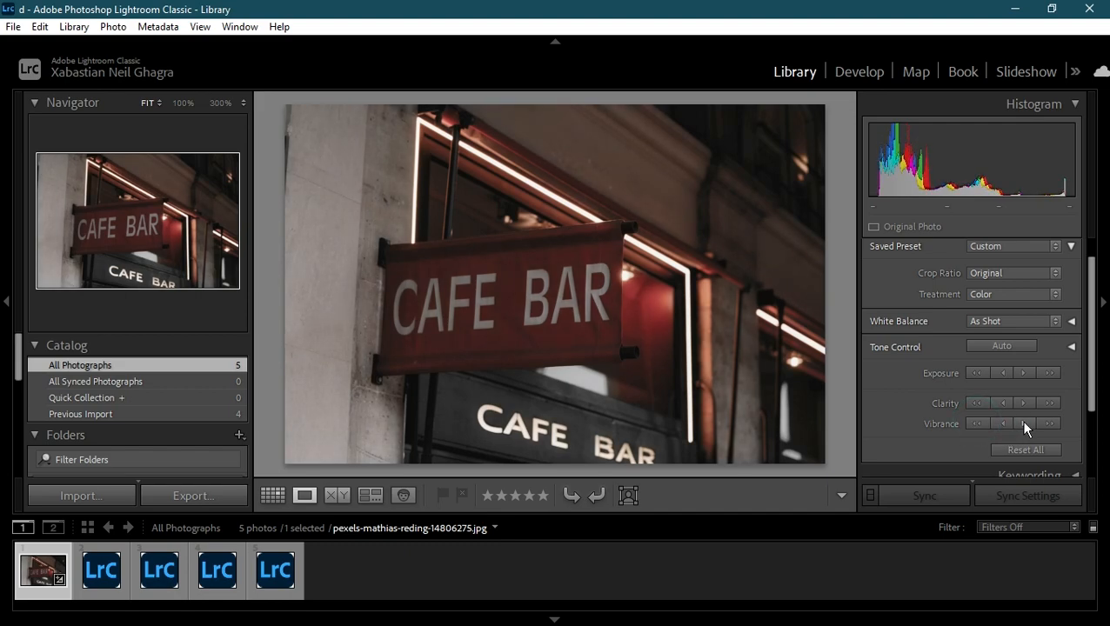
{"action": "left_click", "coordinate": [1023, 423]}
{"action": "left_click", "coordinate": [1024, 424]}
{"action": "left_click", "coordinate": [1024, 423]}
{"action": "left_click", "coordinate": [1024, 423]}
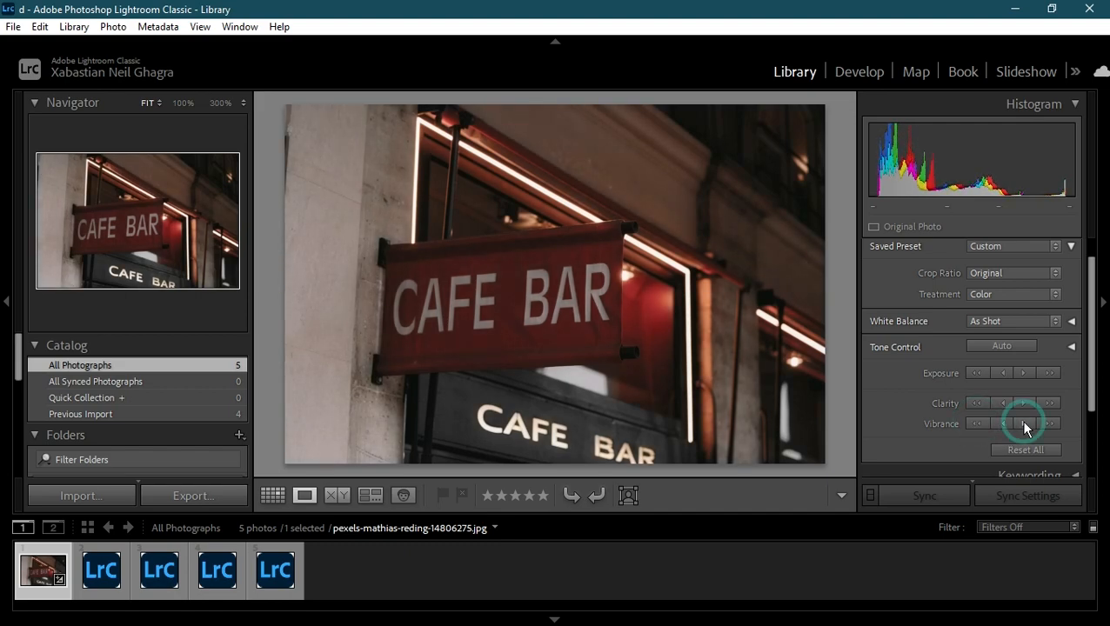
{"action": "left_click", "coordinate": [1024, 424]}
{"action": "left_click", "coordinate": [1023, 424]}
{"action": "left_click", "coordinate": [1024, 423]}
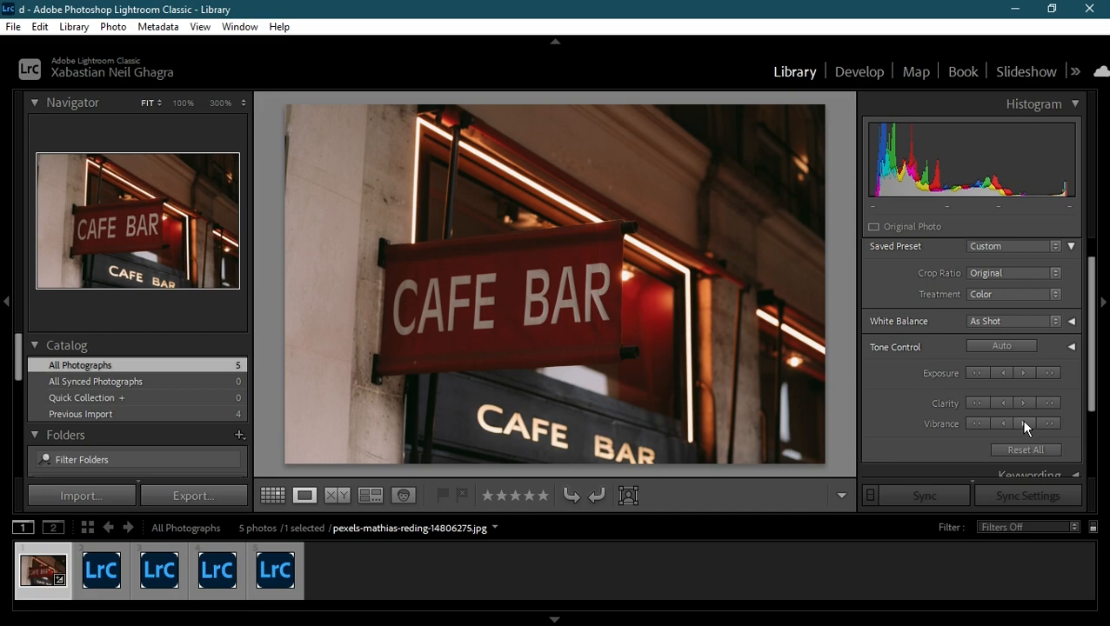
Check the photo's Vibrance setting among the Develop module's Presence sliders and compare it with the Library module's Quick Develop controls
{"action": "left_click", "coordinate": [870, 75]}
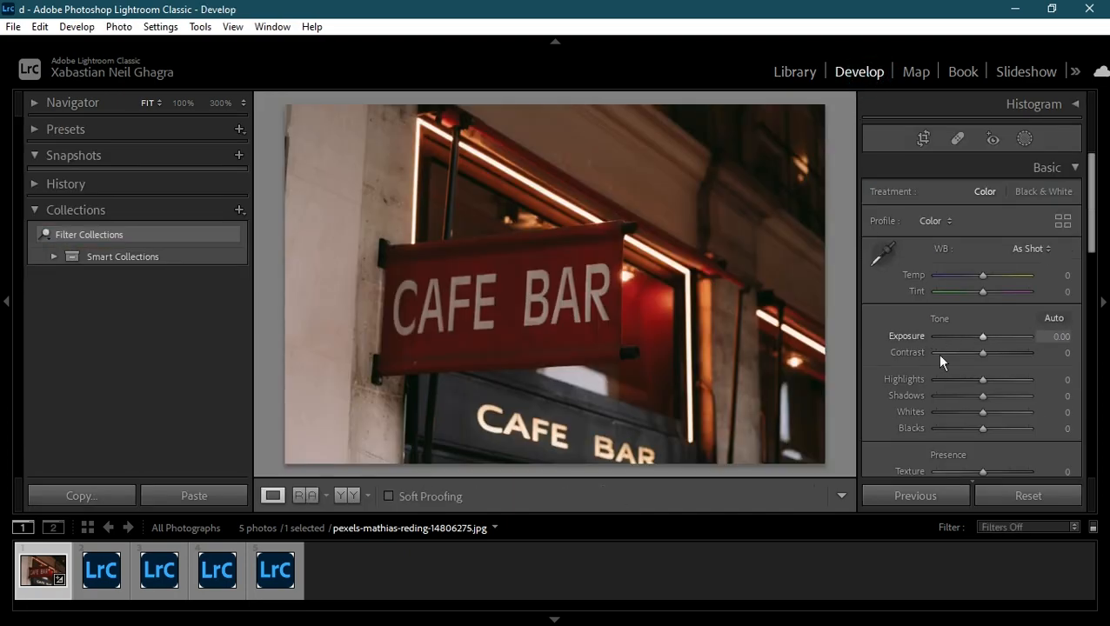
{"action": "scroll", "coordinate": [921, 450], "scroll_direction": "down", "scroll_amount": 2}
{"action": "scroll", "coordinate": [920, 445], "scroll_direction": "down", "scroll_amount": 2}
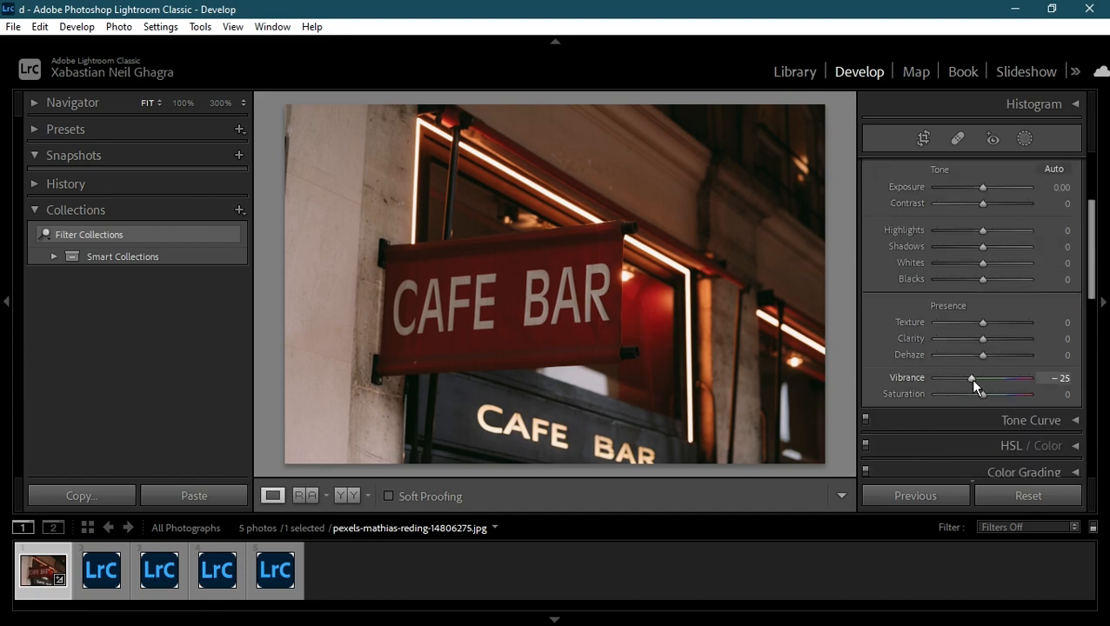
{"action": "left_click", "coordinate": [795, 71]}
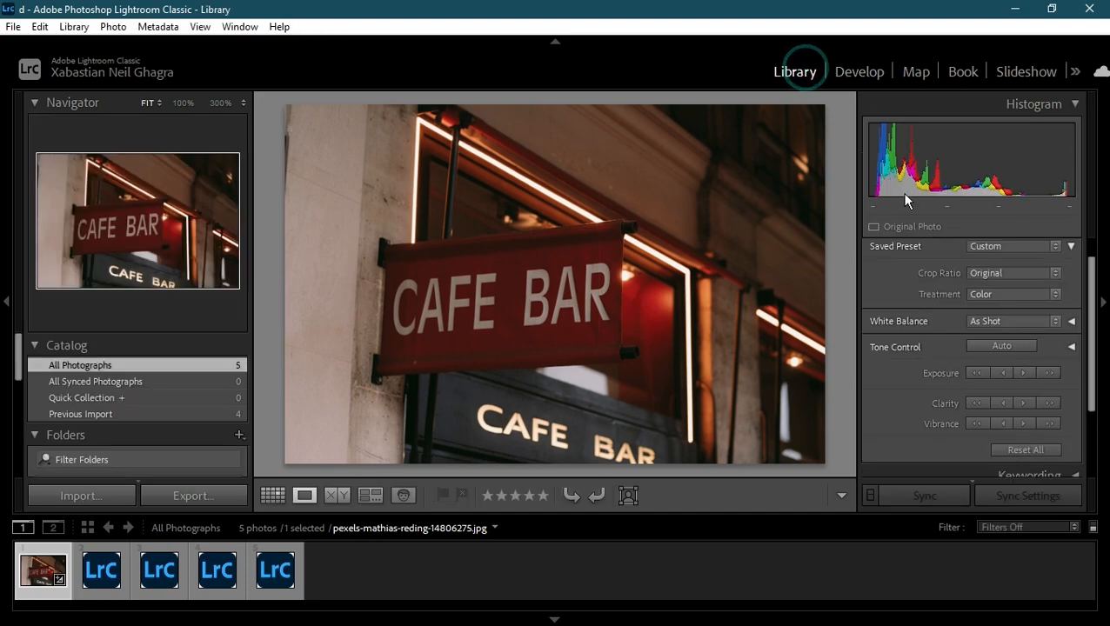
{"action": "left_click", "coordinate": [859, 73]}
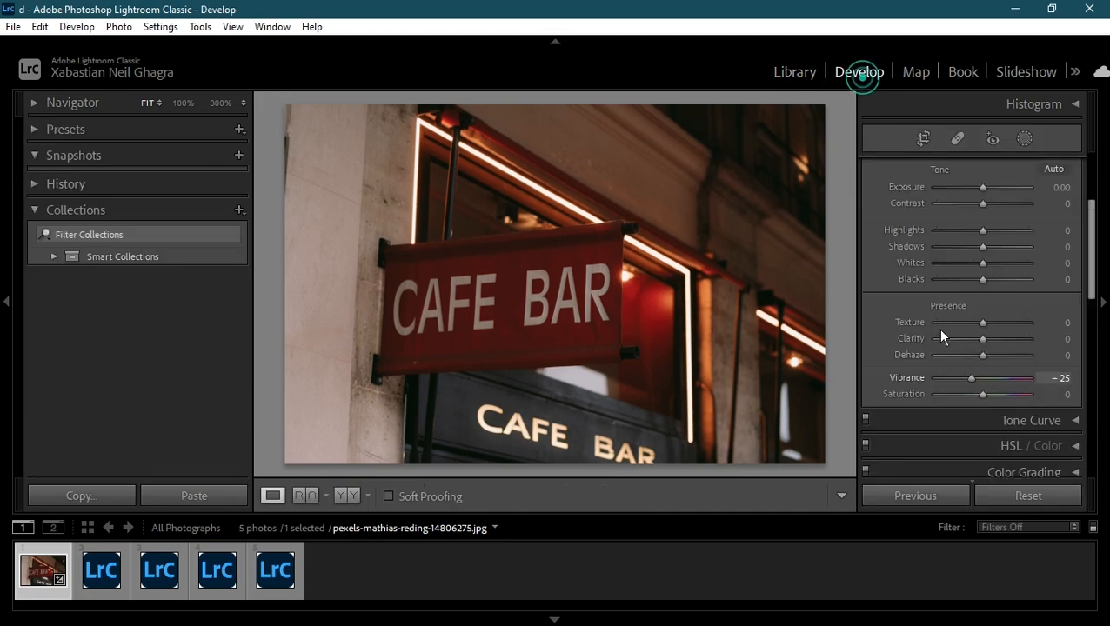
Set the photo's Vibrance to +50 in the Develop module, and sweep the slider down and back up to +32
{"action": "left_click", "coordinate": [1065, 379]}
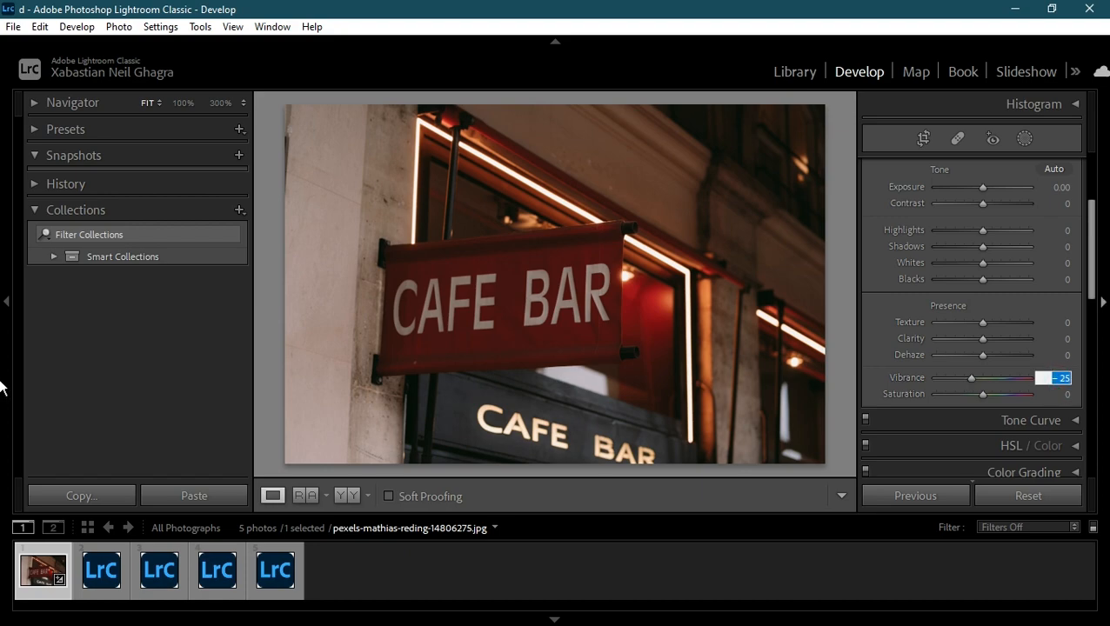
{"action": "key", "text": "BackSpace"}
{"action": "type", "text": "50"}
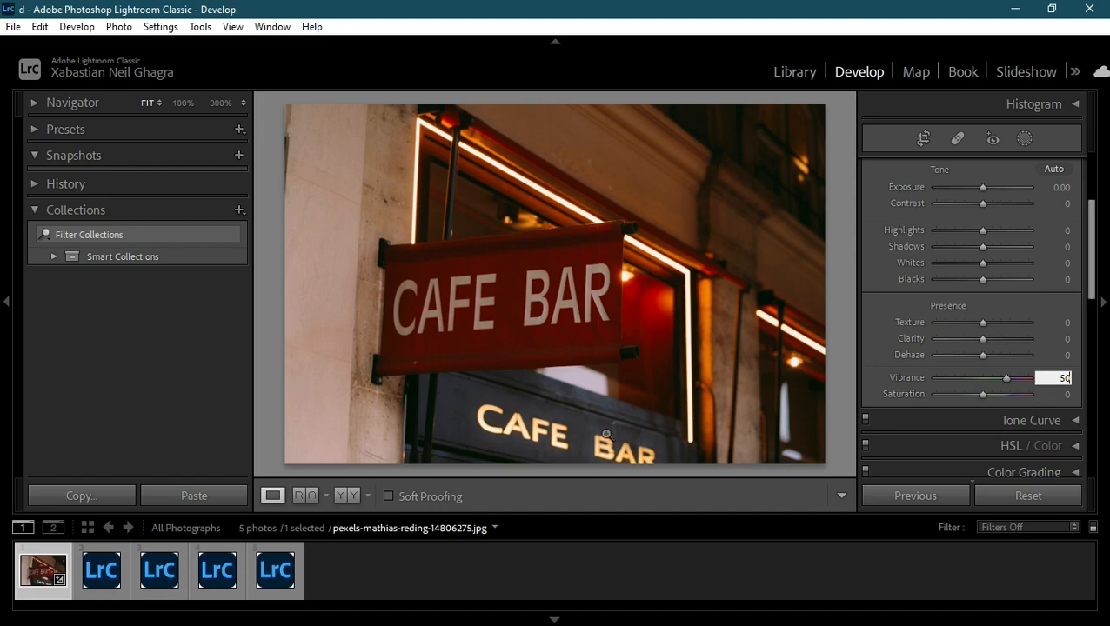
{"action": "key", "text": "Return"}
{"action": "left_click_drag", "start_coordinate": [1007, 380], "coordinate": [906, 380]}
{"action": "left_click_drag", "start_coordinate": [971, 397], "coordinate": [998, 378]}
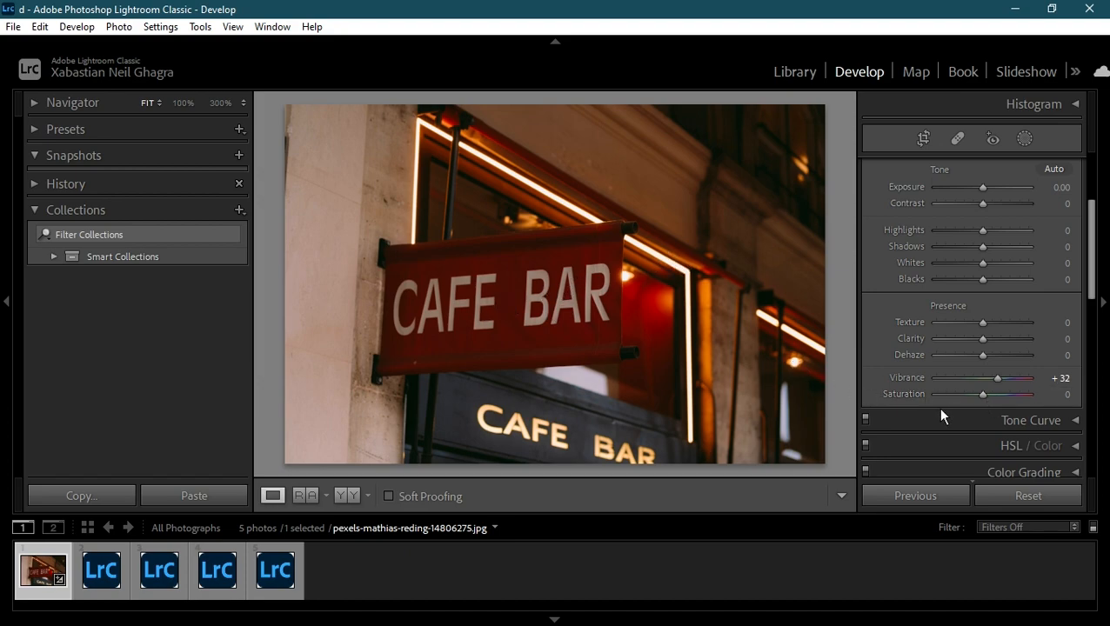
Raise the photo's Saturation to +100 and bring it back down to −4
{"action": "left_click_drag", "start_coordinate": [983, 396], "coordinate": [1072, 418]}
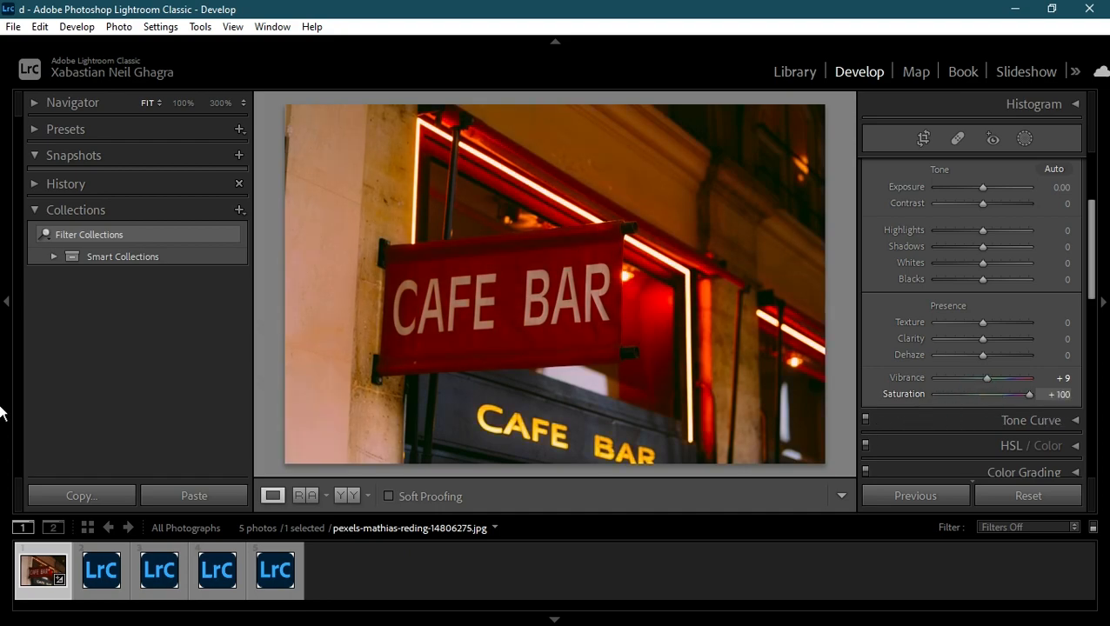
{"action": "left_click_drag", "start_coordinate": [1027, 396], "coordinate": [981, 401]}
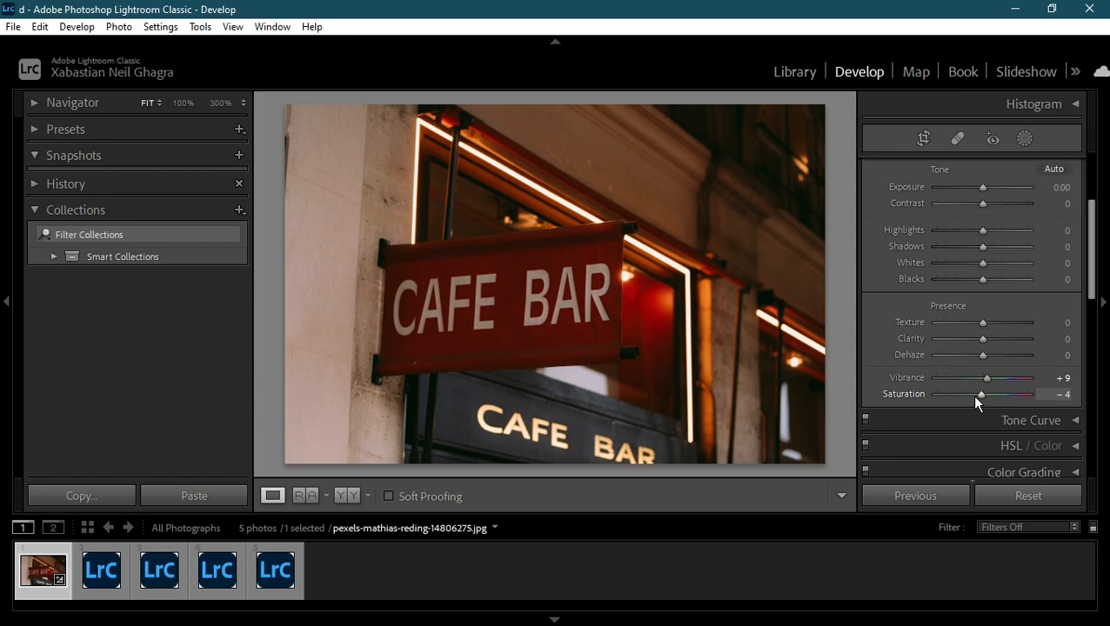
Set the photo's Saturation to +50
{"action": "left_click", "coordinate": [1067, 393]}
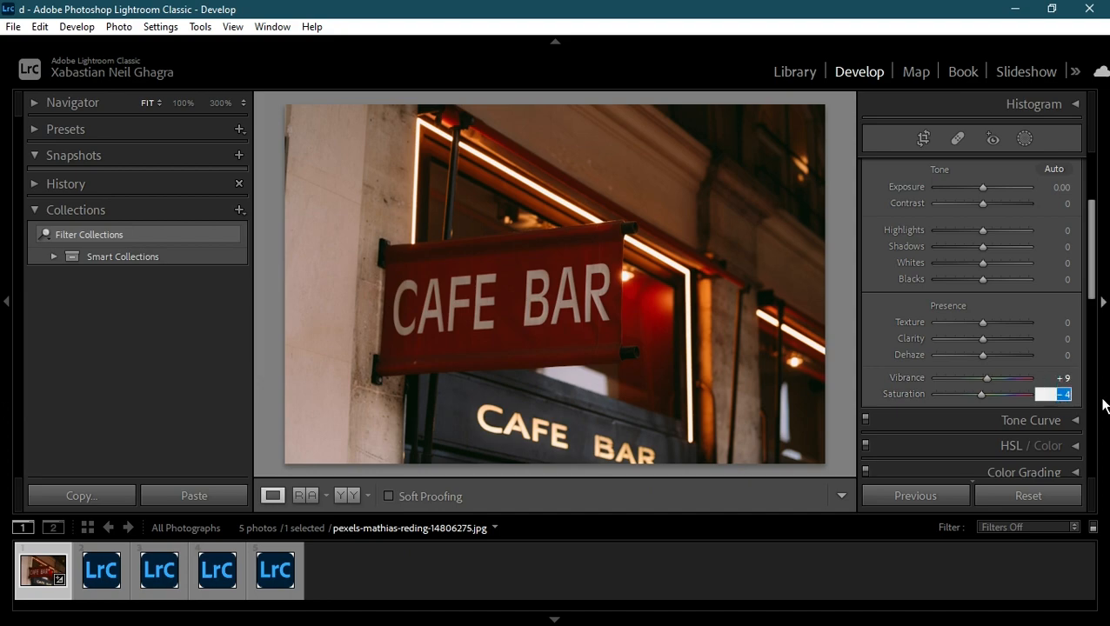
{"action": "key", "text": "BackSpace"}
{"action": "type", "text": "50"}
{"action": "key", "text": "Return"}
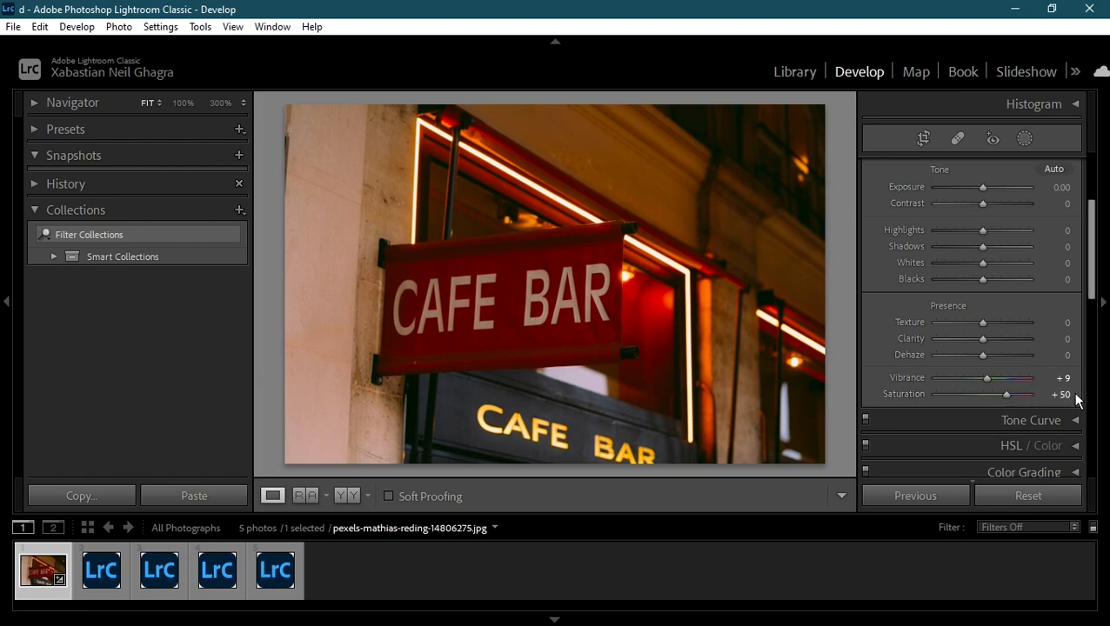
Set the photo's Saturation to −50 and lower it further to −100 to strip out all color
{"action": "left_click", "coordinate": [1061, 391]}
{"action": "key", "text": "BackSpace"}
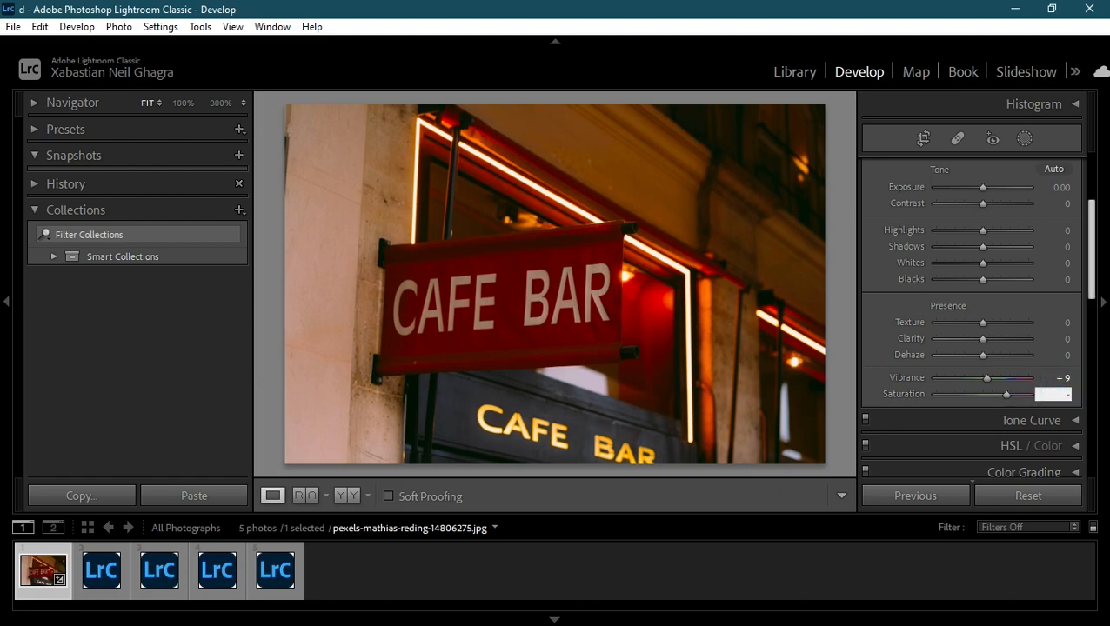
{"action": "type", "text": "- 50"}
{"action": "key", "text": "Return"}
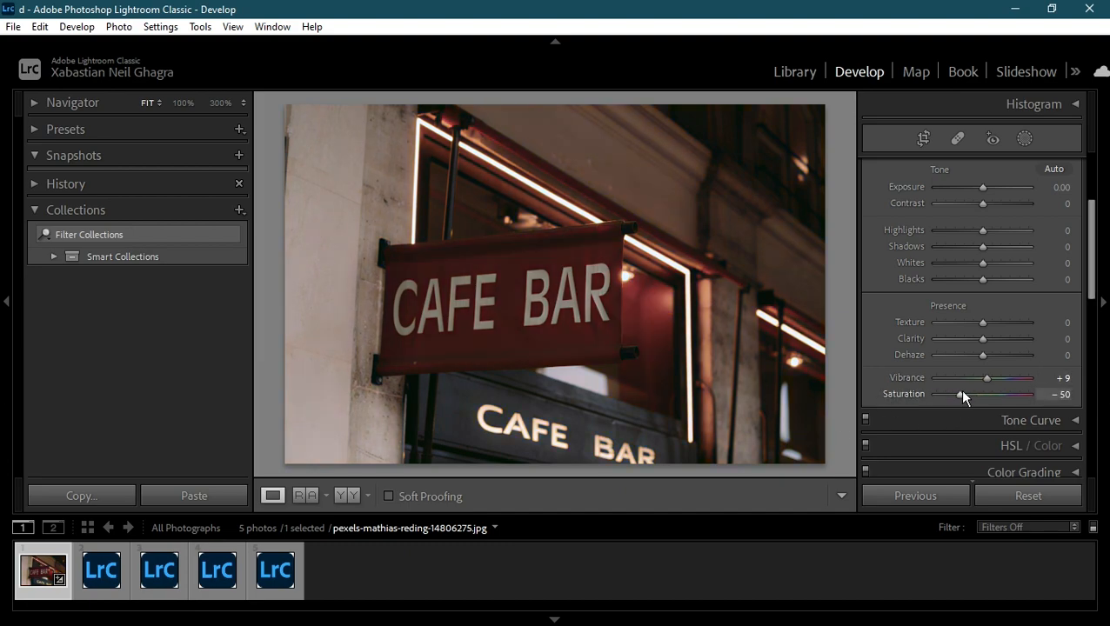
{"action": "left_click_drag", "start_coordinate": [960, 393], "coordinate": [927, 398]}
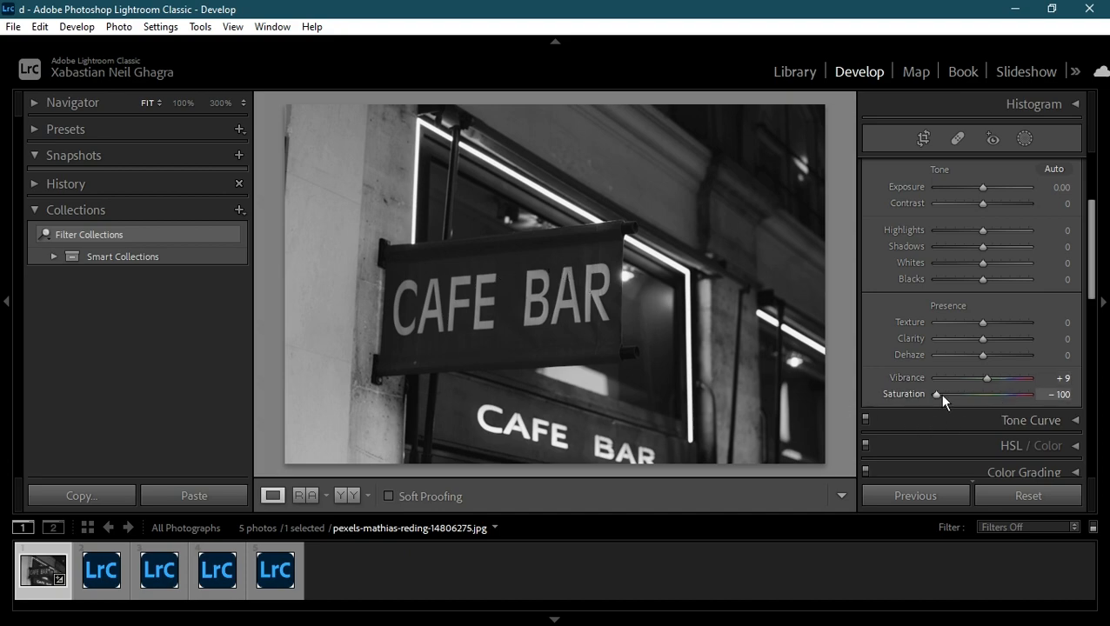
Raise Saturation to +5, and take Vibrance down to −100 and back up to −9 to compare the sign's colors
{"action": "left_click_drag", "start_coordinate": [939, 394], "coordinate": [911, 379]}
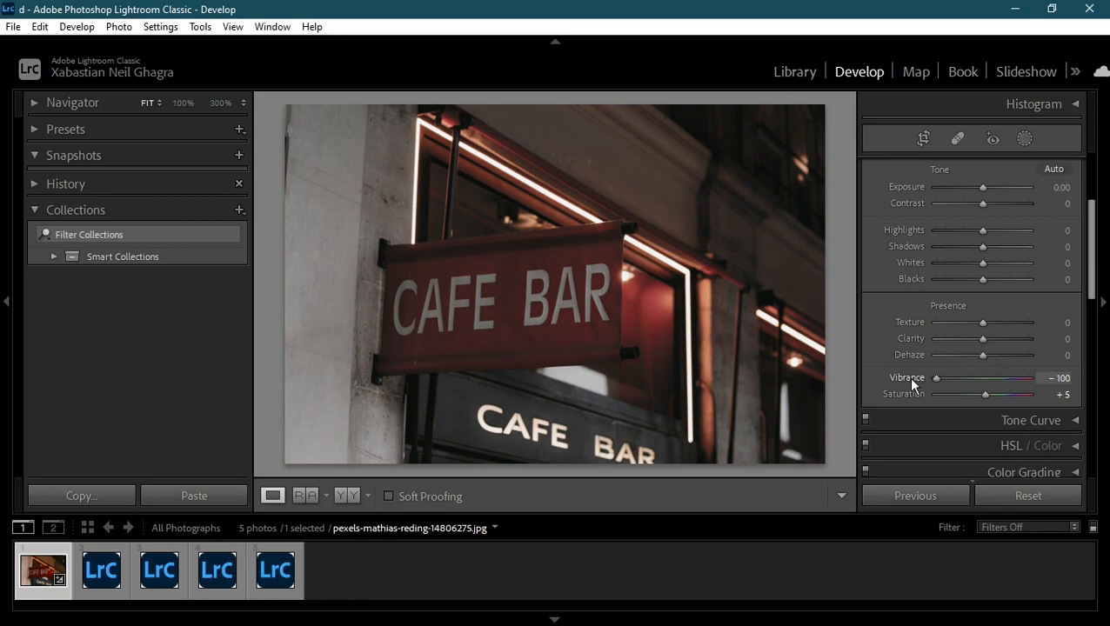
{"action": "left_click", "coordinate": [541, 306]}
{"action": "left_click", "coordinate": [583, 283]}
{"action": "left_click_drag", "start_coordinate": [945, 381], "coordinate": [979, 379]}
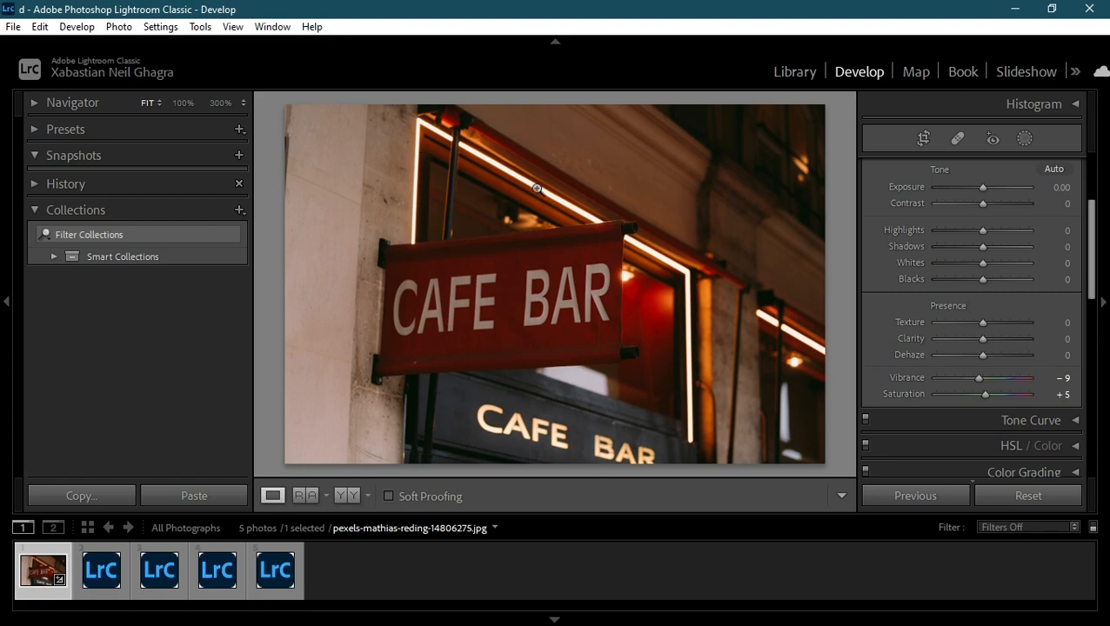
Lower Saturation to −100 and raise it to −9 in the Develop module, checking the Library module in between
{"action": "left_click_drag", "start_coordinate": [983, 393], "coordinate": [914, 400]}
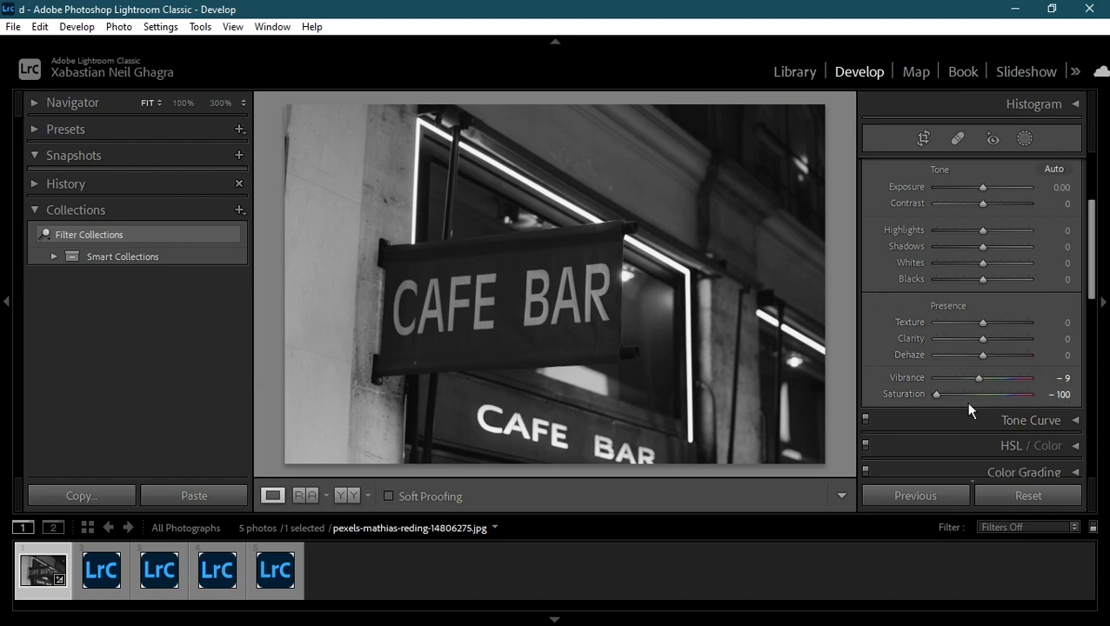
{"action": "left_click", "coordinate": [789, 75]}
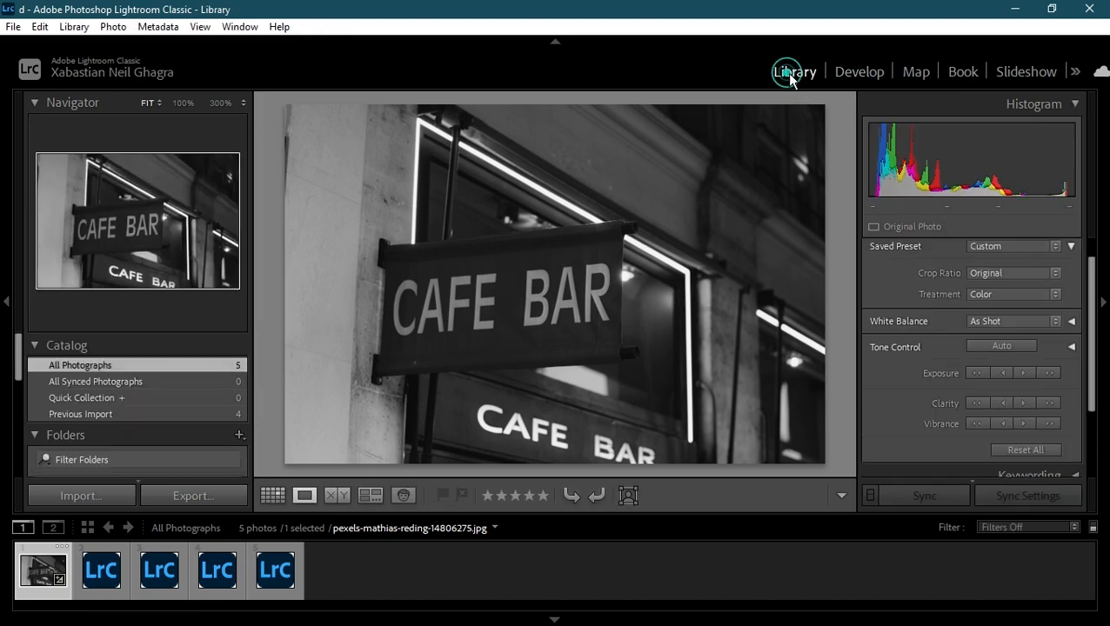
{"action": "left_click", "coordinate": [865, 82]}
{"action": "left_click", "coordinate": [978, 393]}
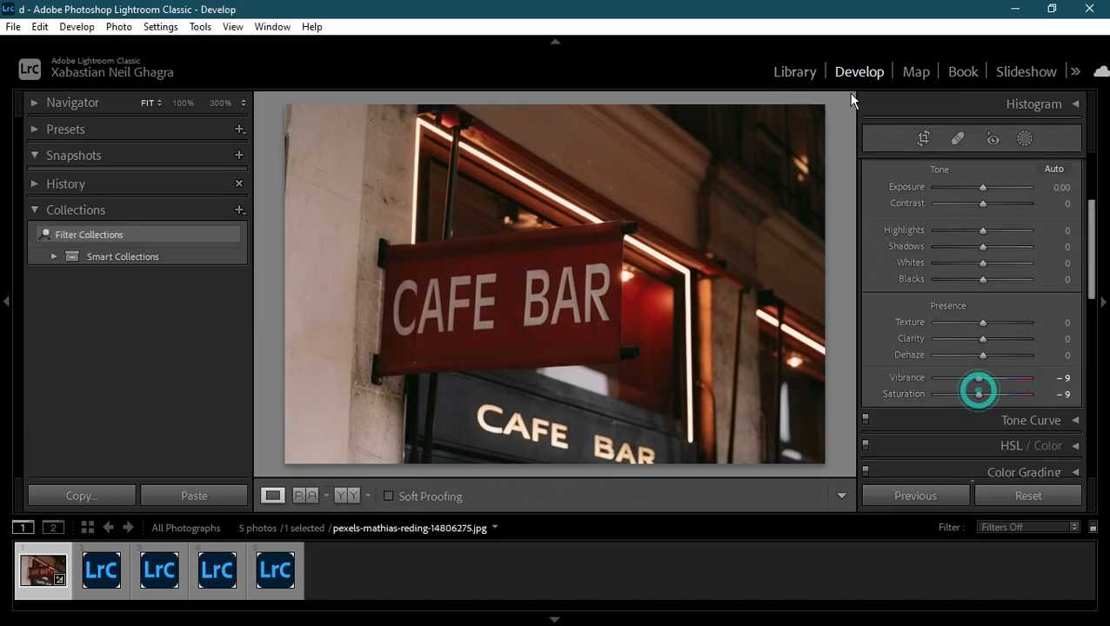
Expand the full Tone Control set in the Library module's Quick Develop and adjust Blacks in large increments to −40
{"action": "left_click", "coordinate": [792, 73]}
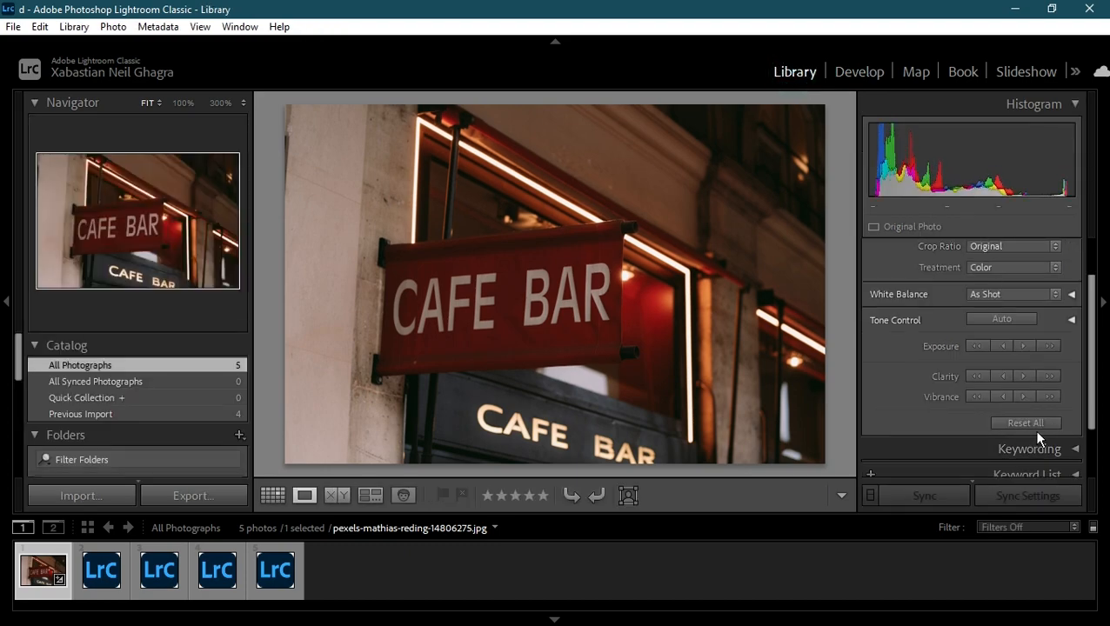
{"action": "left_click", "coordinate": [1071, 319]}
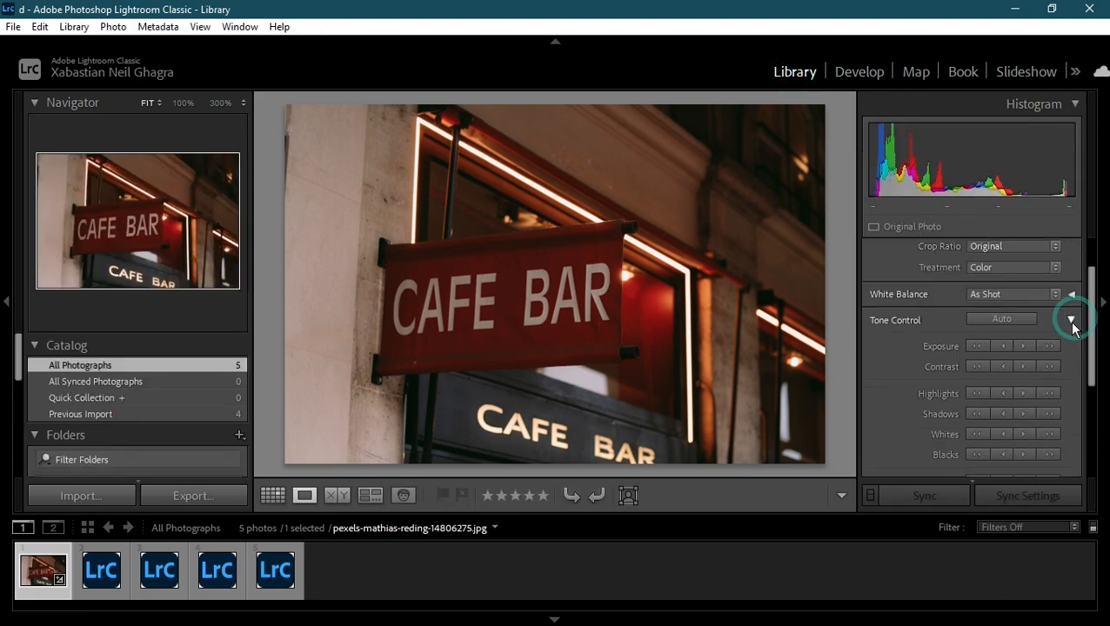
{"action": "scroll", "coordinate": [1056, 334], "scroll_direction": "down", "scroll_amount": 1}
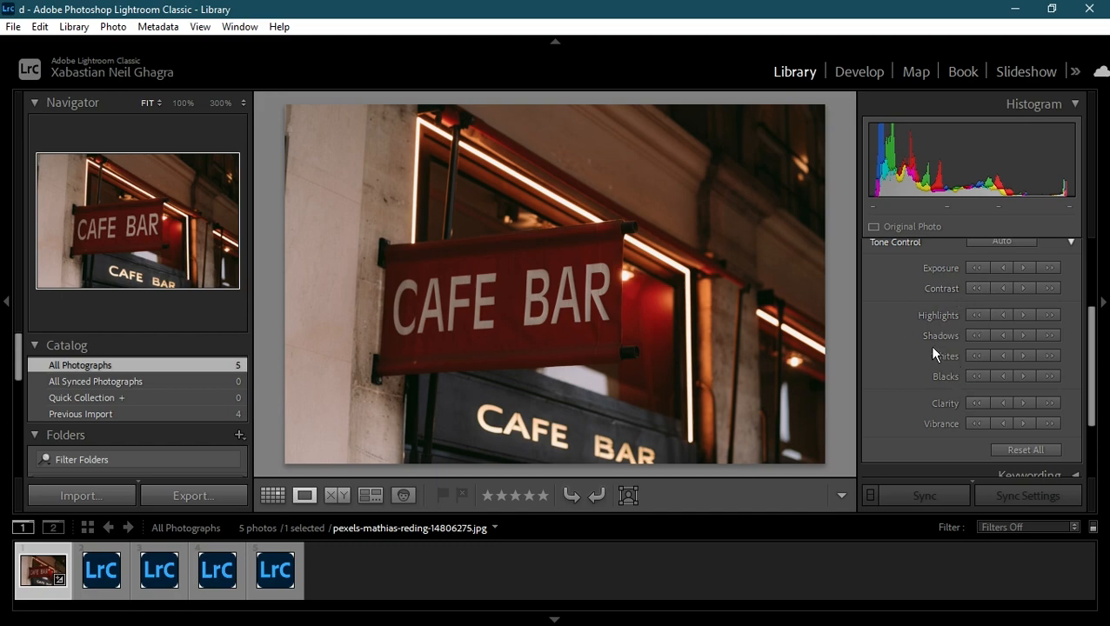
{"action": "left_click", "coordinate": [1050, 376]}
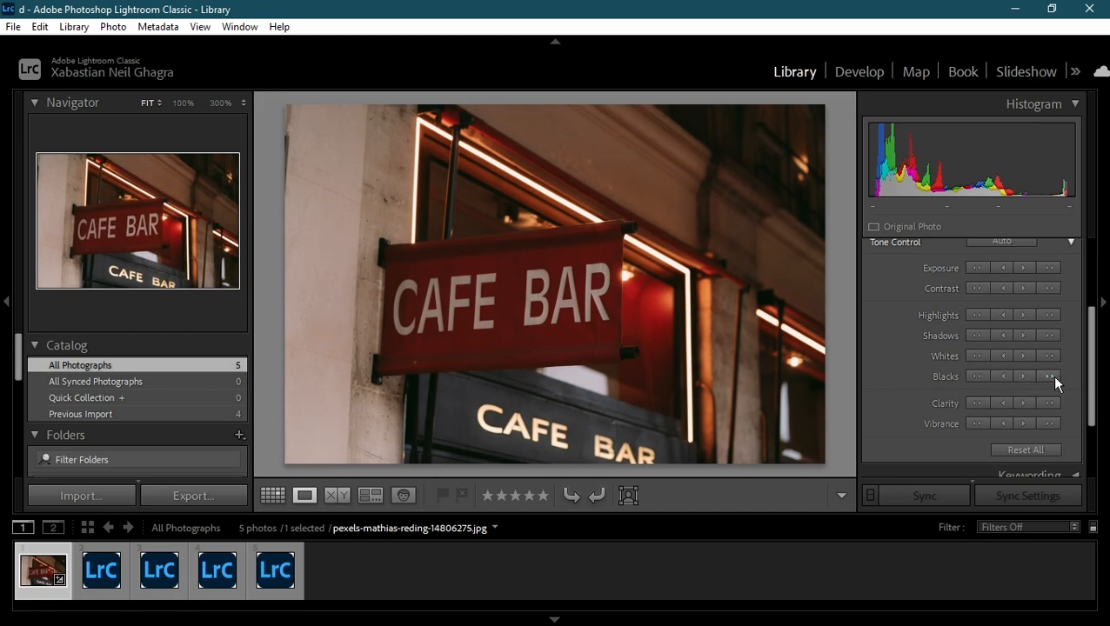
{"action": "left_click", "coordinate": [1051, 376]}
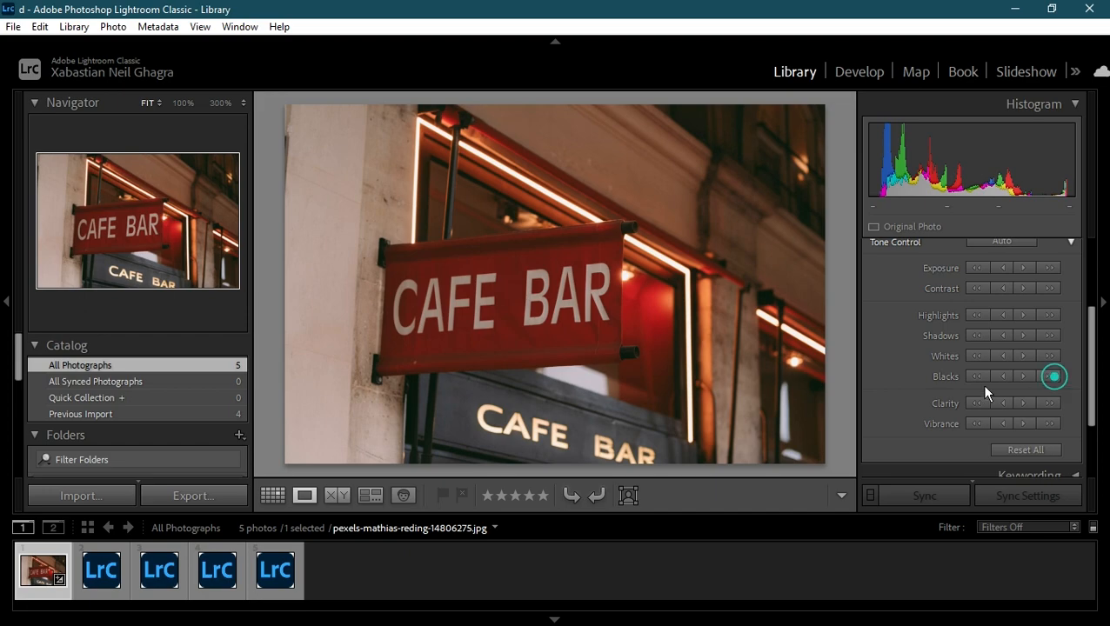
{"action": "left_click", "coordinate": [970, 374]}
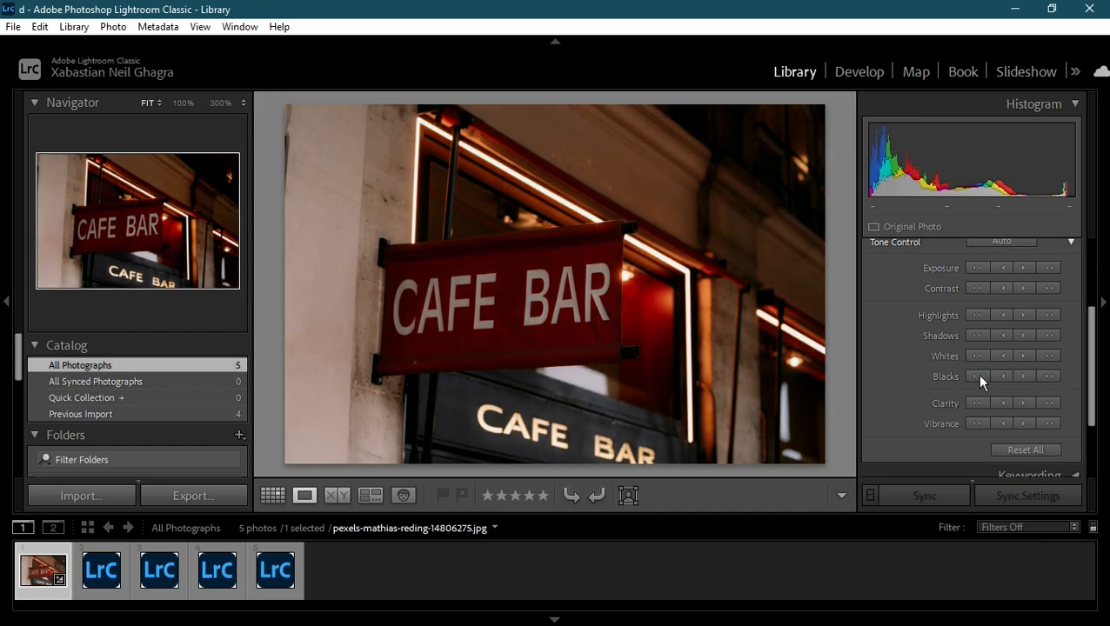
{"action": "left_click", "coordinate": [1049, 374]}
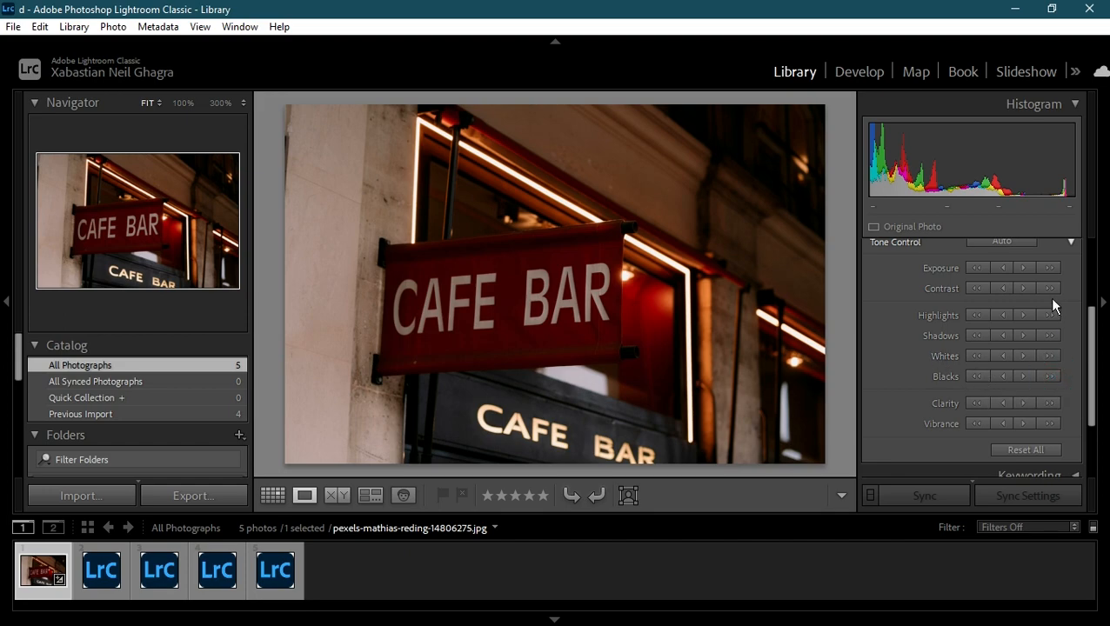
Raise the photo's Contrast to +5 and its Exposure to +0.66 in small increments with Quick Develop
{"action": "scroll", "coordinate": [997, 315], "scroll_direction": "up", "scroll_amount": 1}
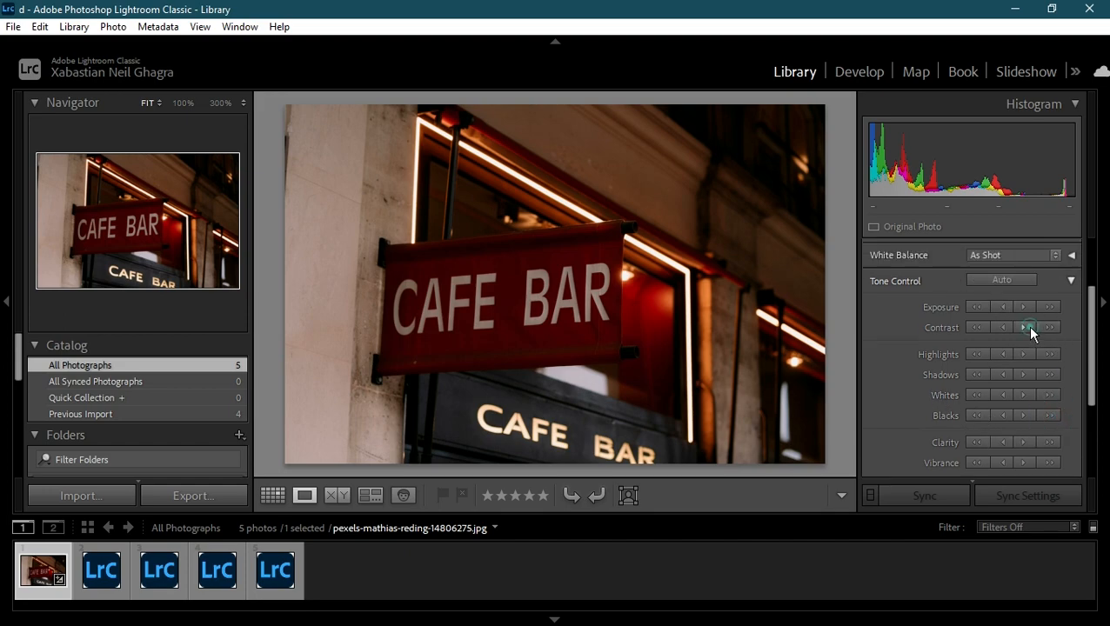
{"action": "left_click", "coordinate": [1024, 326]}
{"action": "left_click", "coordinate": [1024, 310]}
{"action": "left_click", "coordinate": [1024, 311]}
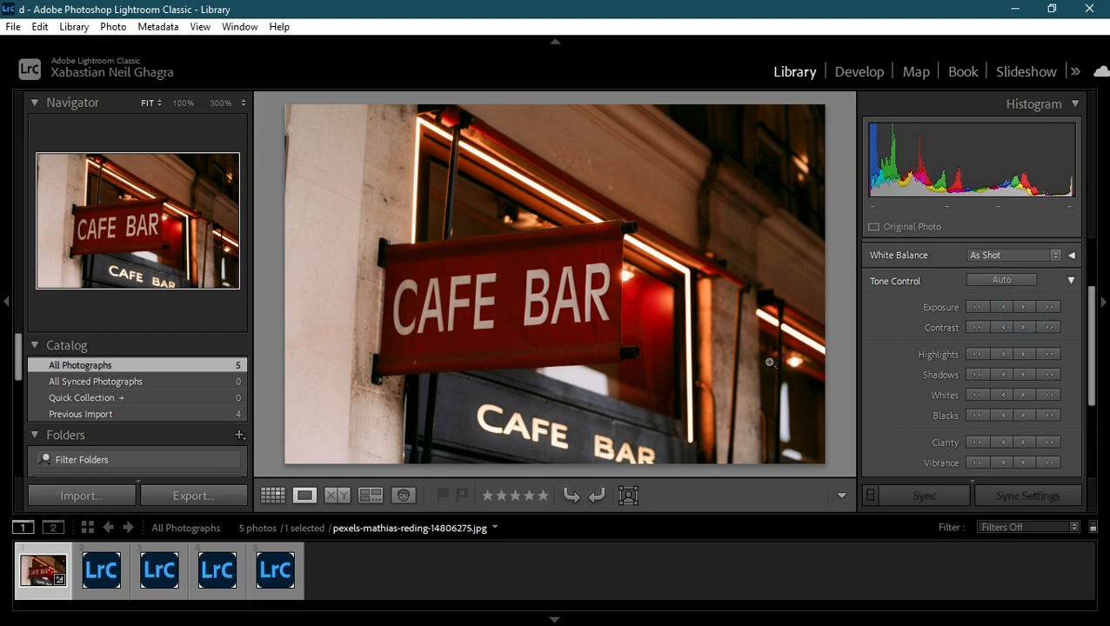
Examine the remaining Quick Develop controls and compare them with the Develop module's white balance, Tone and Presence sliders
{"action": "scroll", "coordinate": [993, 372], "scroll_direction": "up", "scroll_amount": 1}
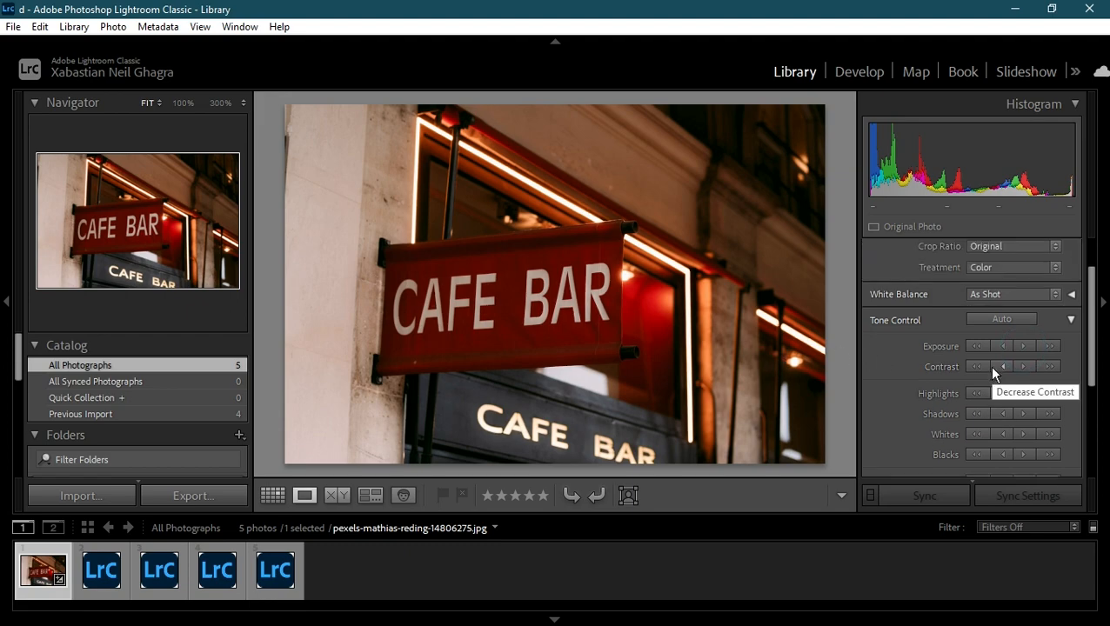
{"action": "scroll", "coordinate": [993, 371], "scroll_direction": "down", "scroll_amount": 5}
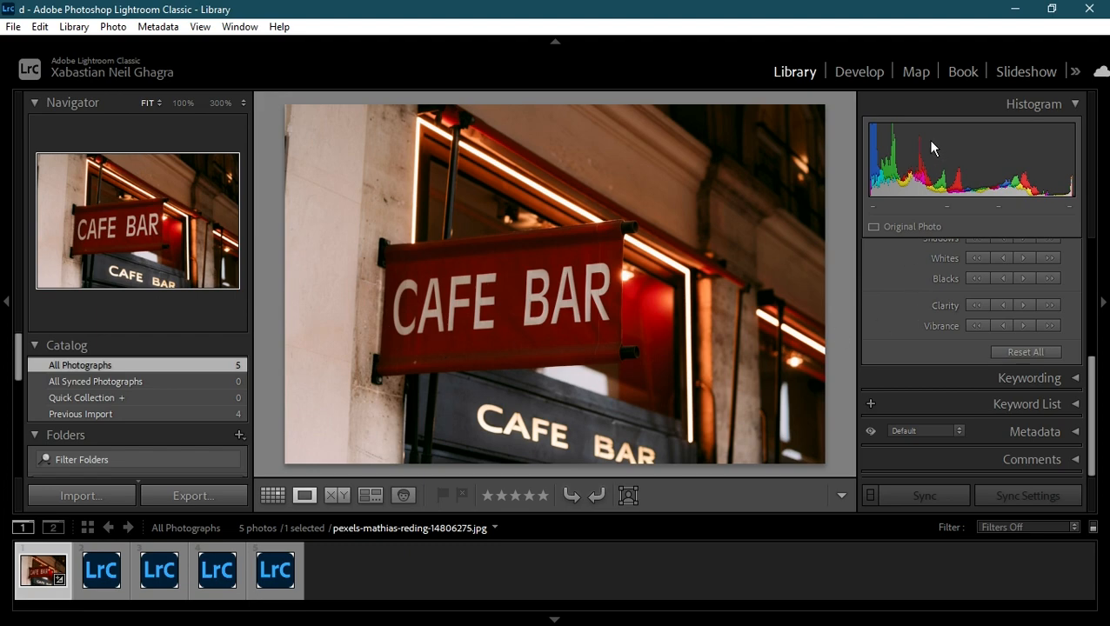
{"action": "left_click", "coordinate": [857, 71]}
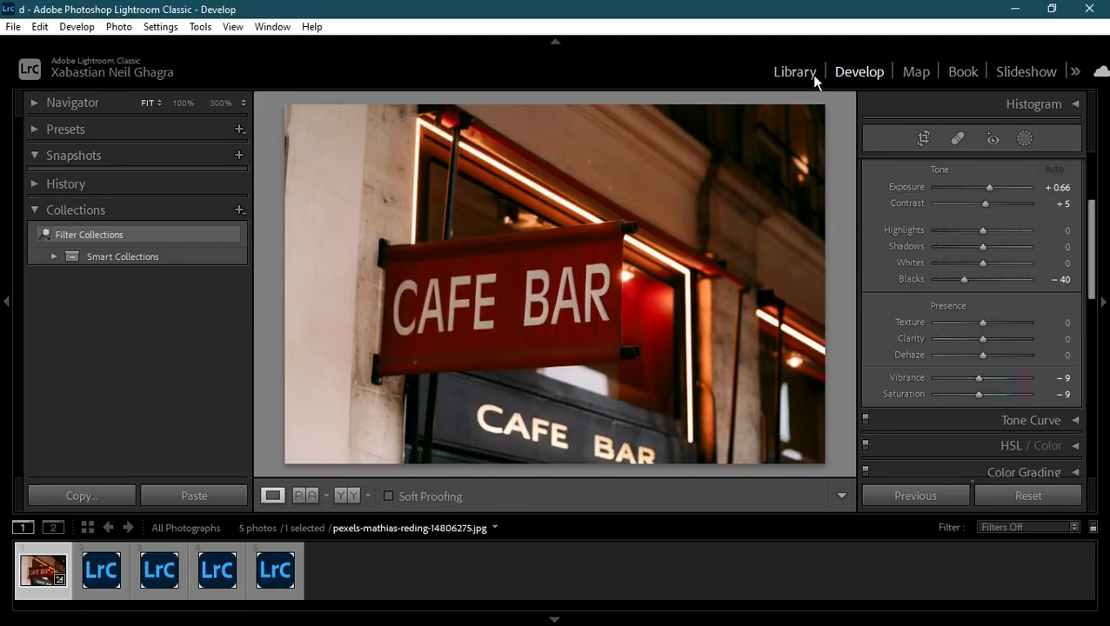
{"action": "scroll", "coordinate": [915, 387], "scroll_direction": "up", "scroll_amount": 2}
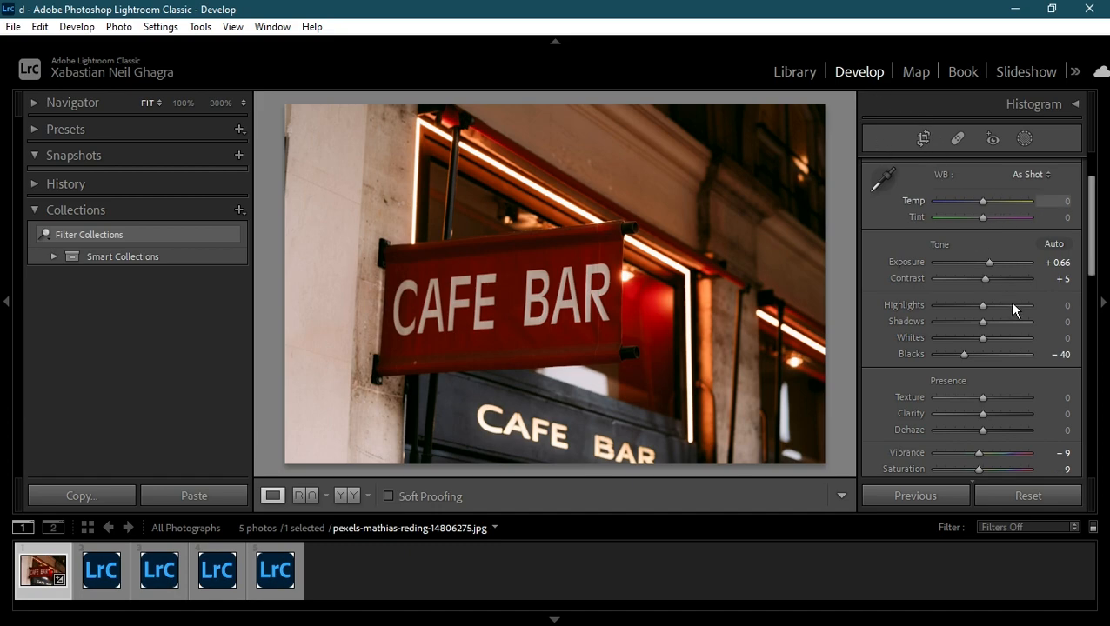
{"action": "scroll", "coordinate": [996, 338], "scroll_direction": "down", "scroll_amount": 4}
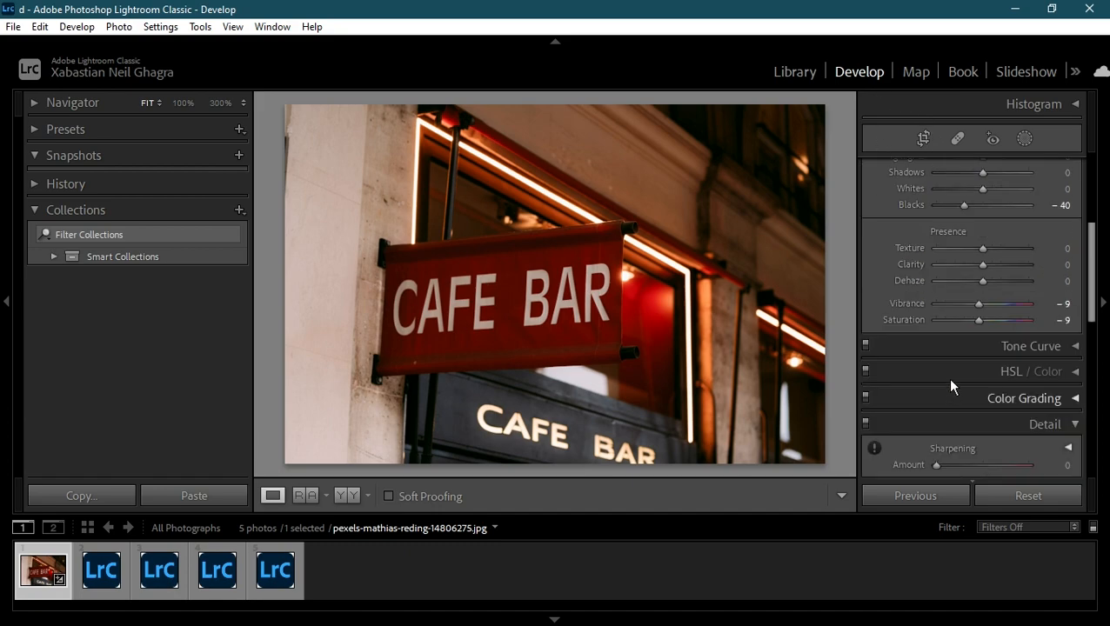
{"action": "left_click", "coordinate": [796, 73]}
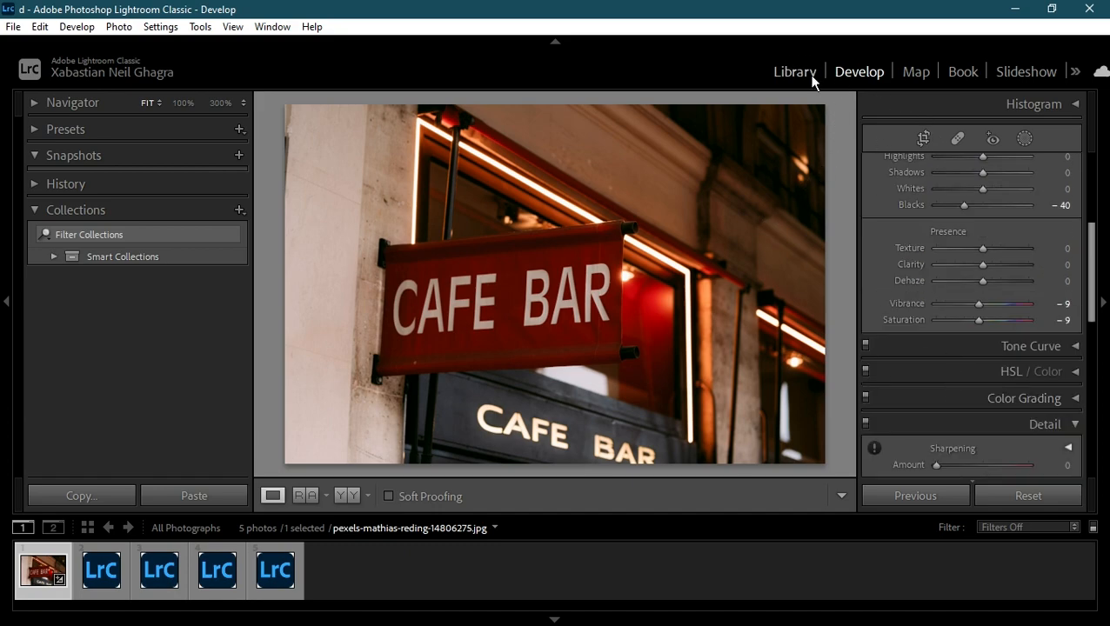
{"action": "left_click", "coordinate": [834, 71]}
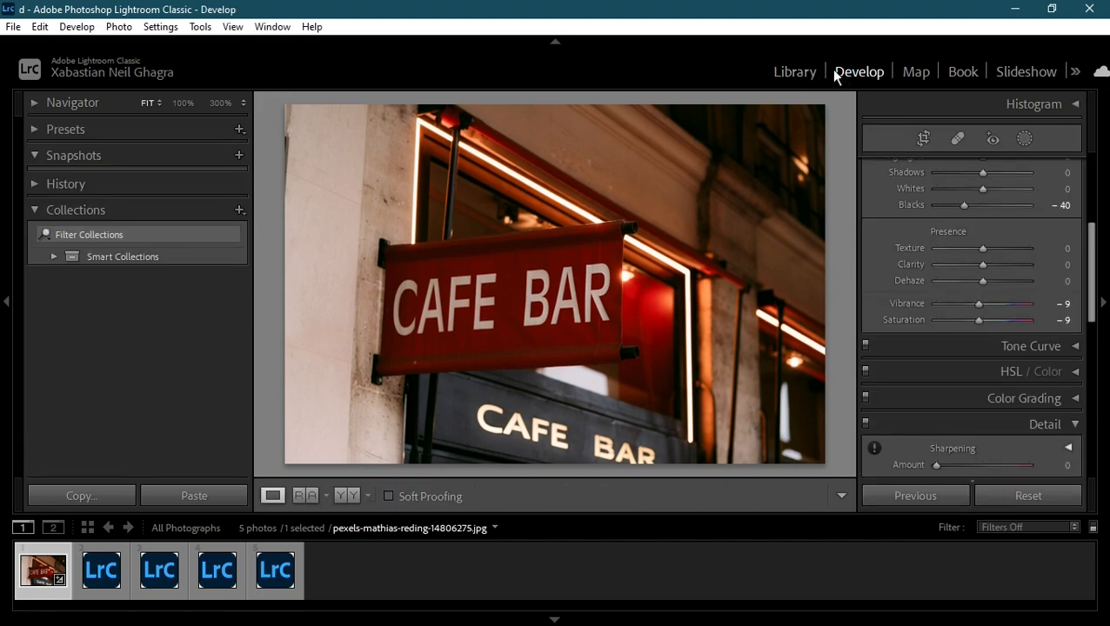